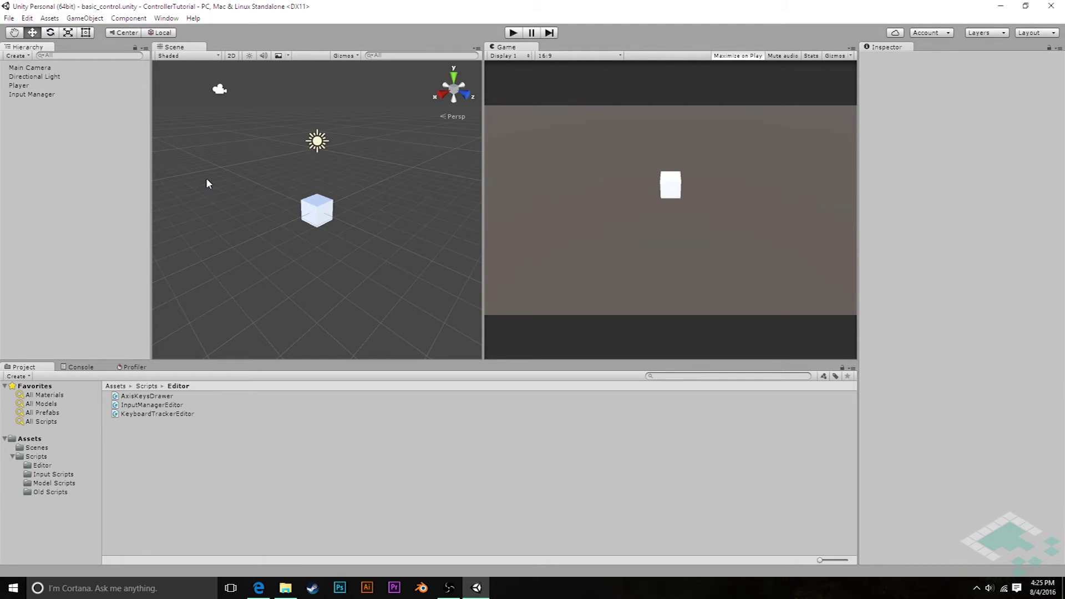
# - Review the Input Manager, then search the Player's Add Component list for 'rig'
pyautogui.click(24, 86)
pyautogui.click(24, 95)
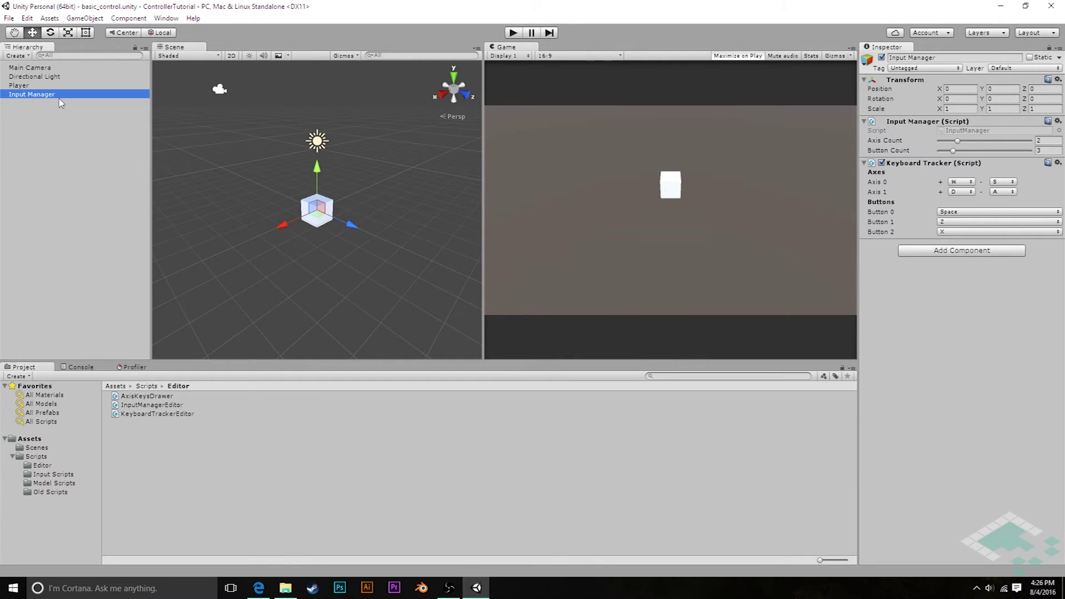
pyautogui.click(20, 86)
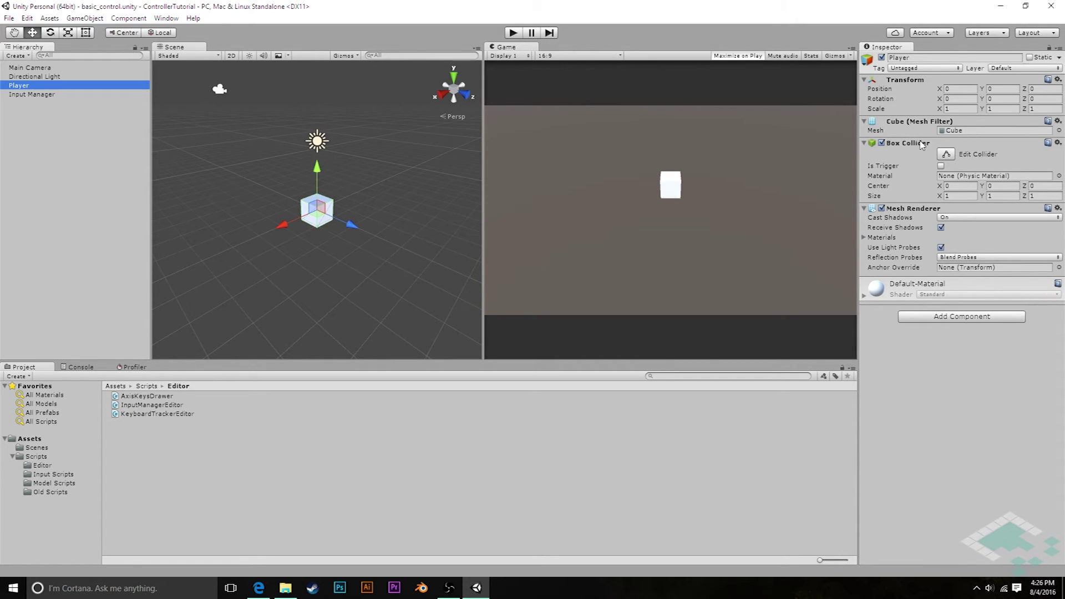
pyautogui.click(936, 321)
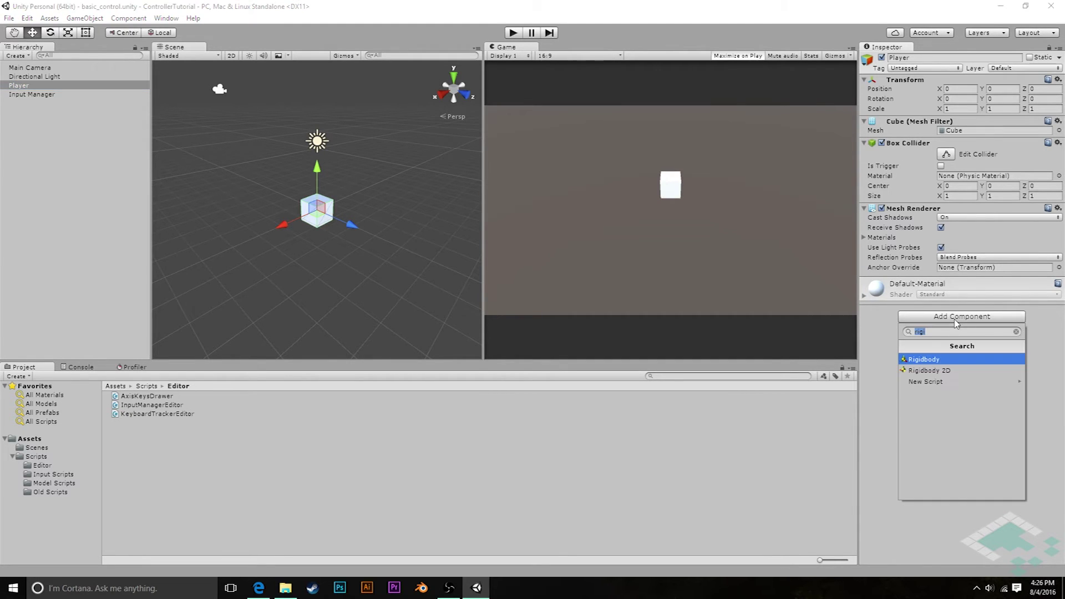
# - Add a Rigidbody to the Player cube (mass 1, gravity enabled)
pyautogui.click(924, 361)
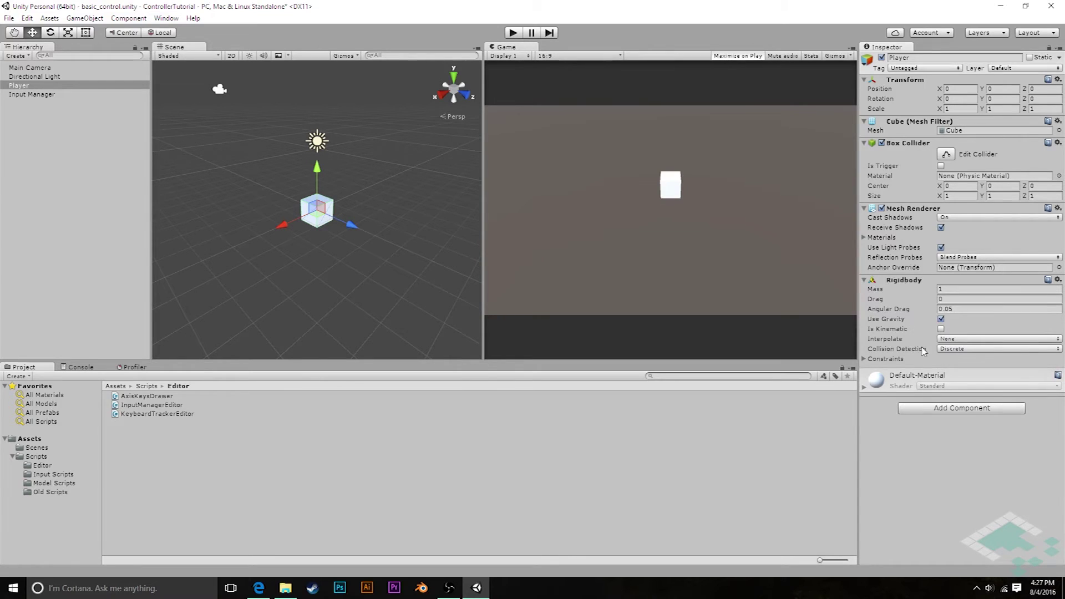
# - Freeze the Player's X and Z rotation, then play-test it by dragging the cube down
pyautogui.moveTo(894, 300)
pyautogui.click(863, 360)
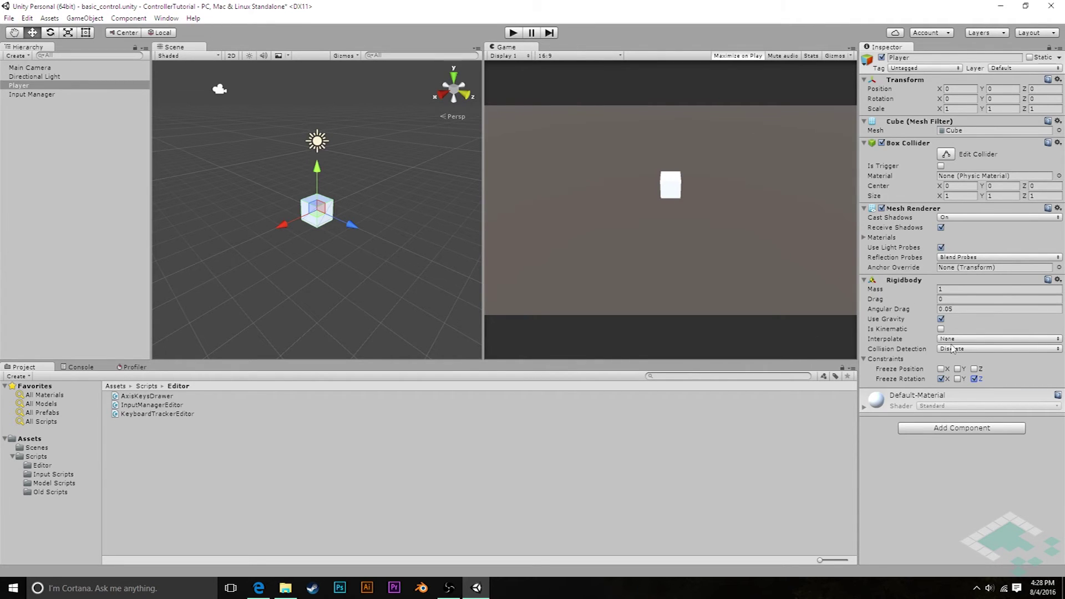
pyautogui.click(513, 34)
pyautogui.moveTo(319, 166)
pyautogui.mouseDown()
pyautogui.moveTo(324, 343)
pyautogui.moveTo(324, 164)
pyautogui.mouseUp()
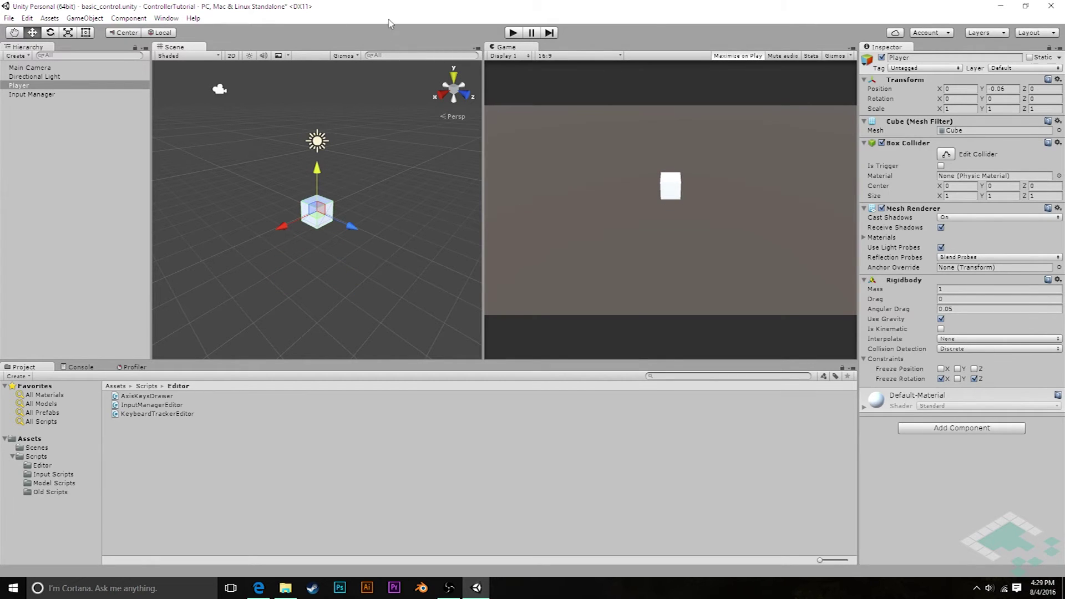
pyautogui.click(27, 18)
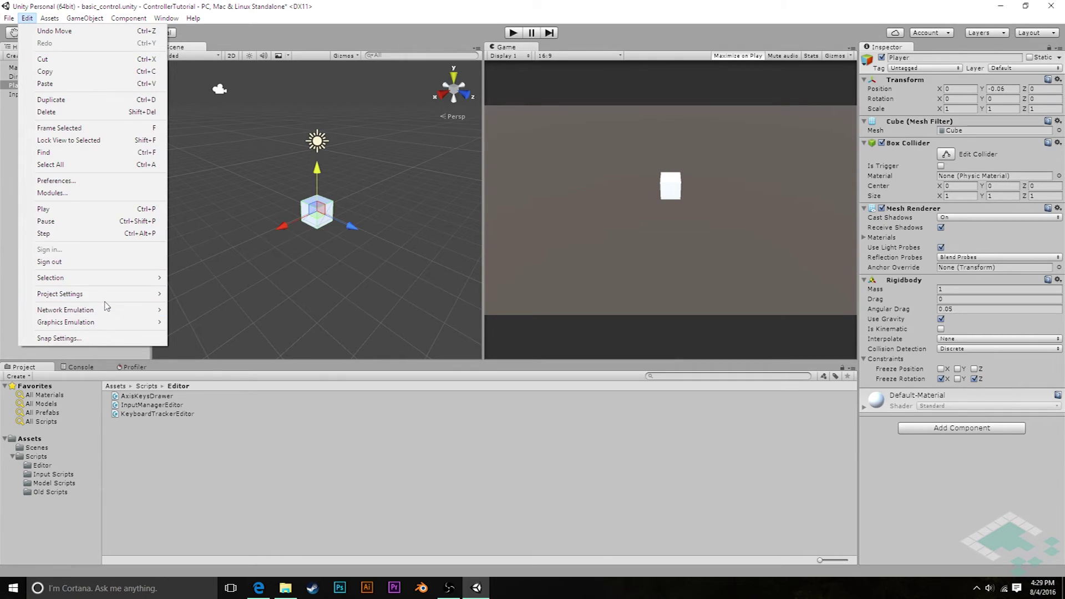
pyautogui.moveTo(107, 300)
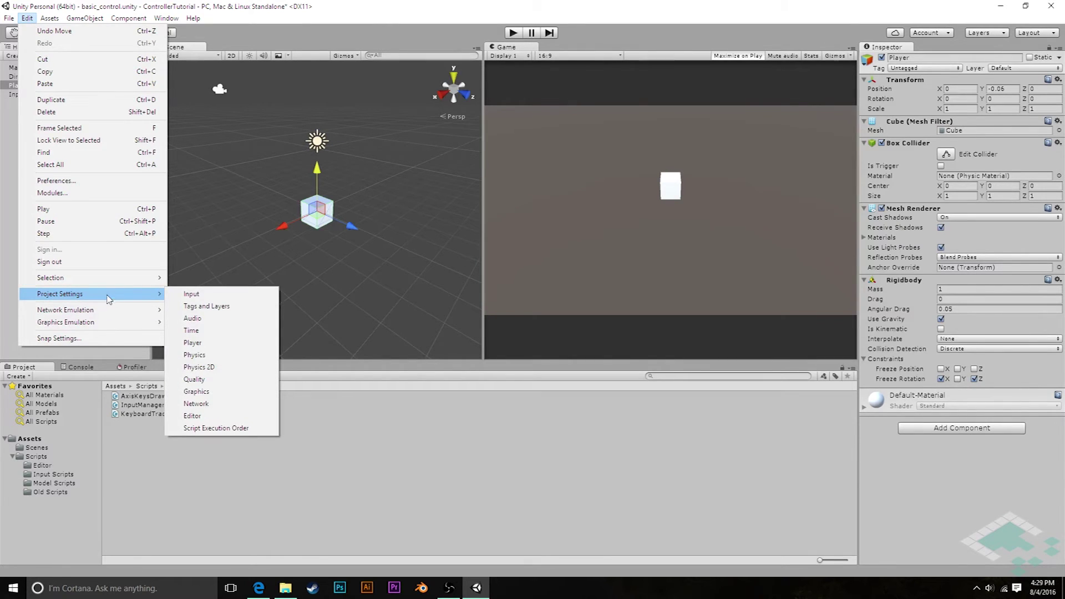
pyautogui.click(188, 356)
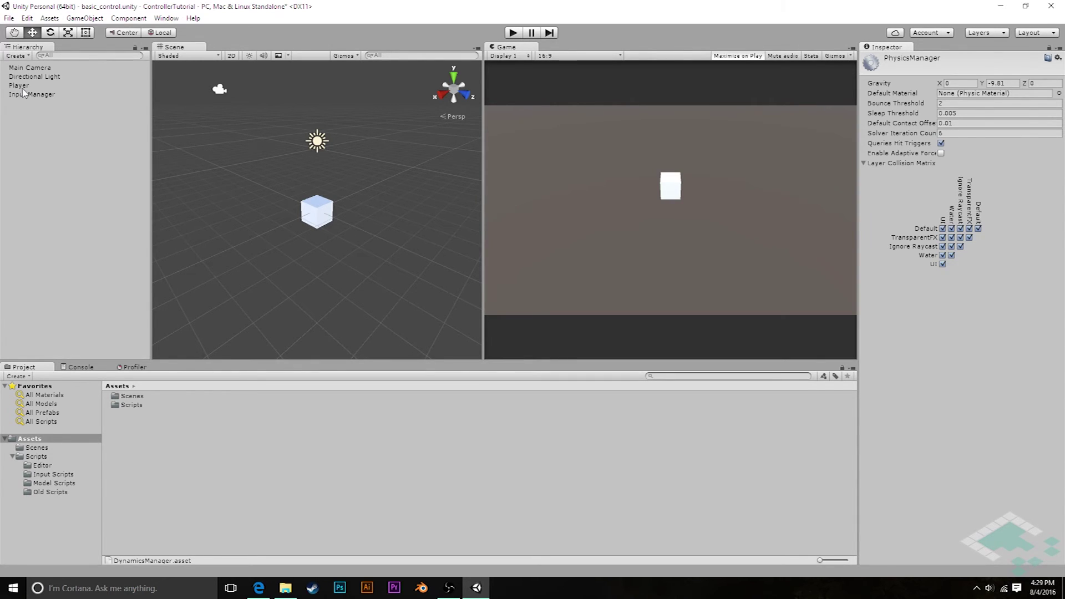
pyautogui.click(124, 86)
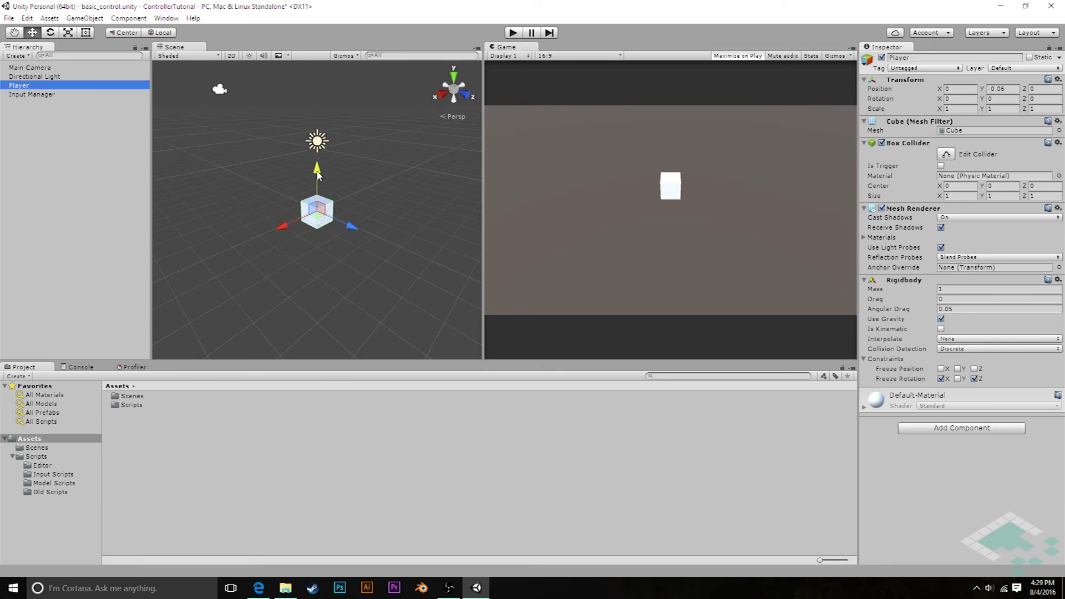
# - Set the Player cube's Position Y to 1 and reframe the Scene view
pyautogui.click(998, 89)
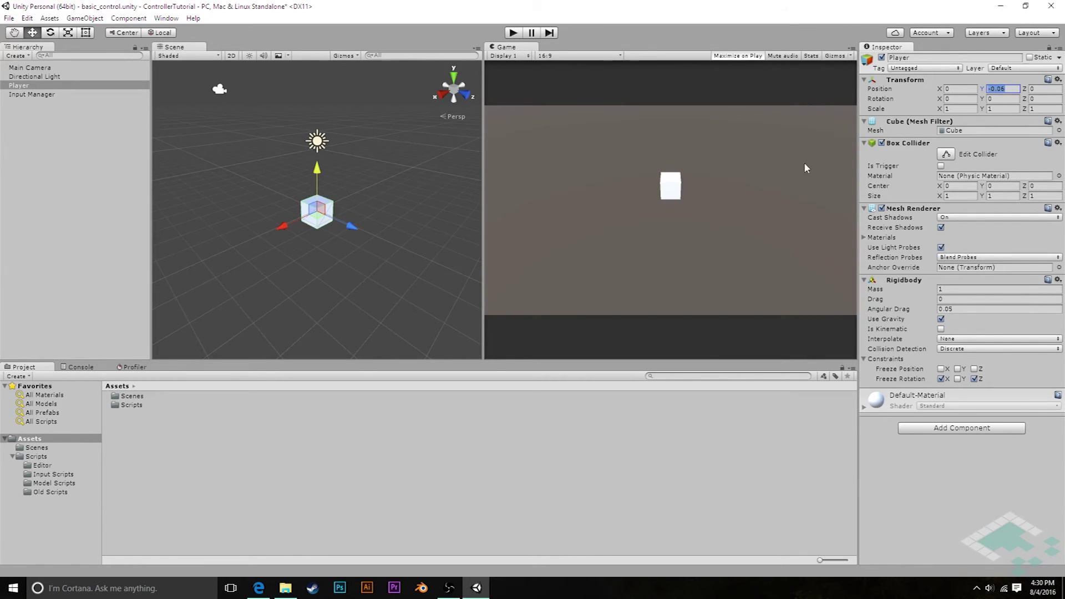
pyautogui.write('1')
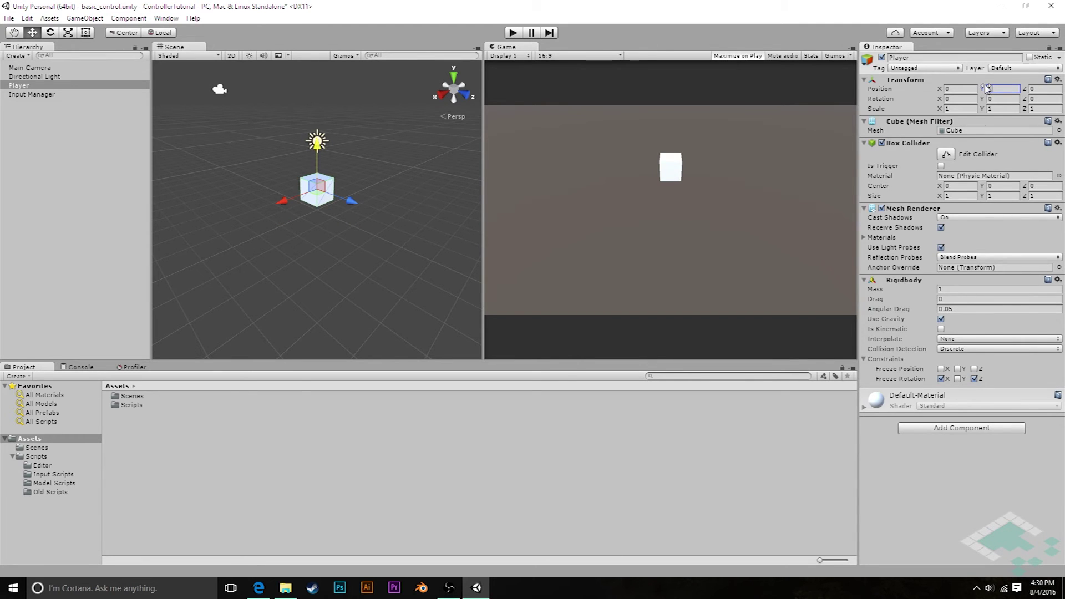
pyautogui.moveTo(280, 257); pyautogui.dragTo(407, 172, button='middle')
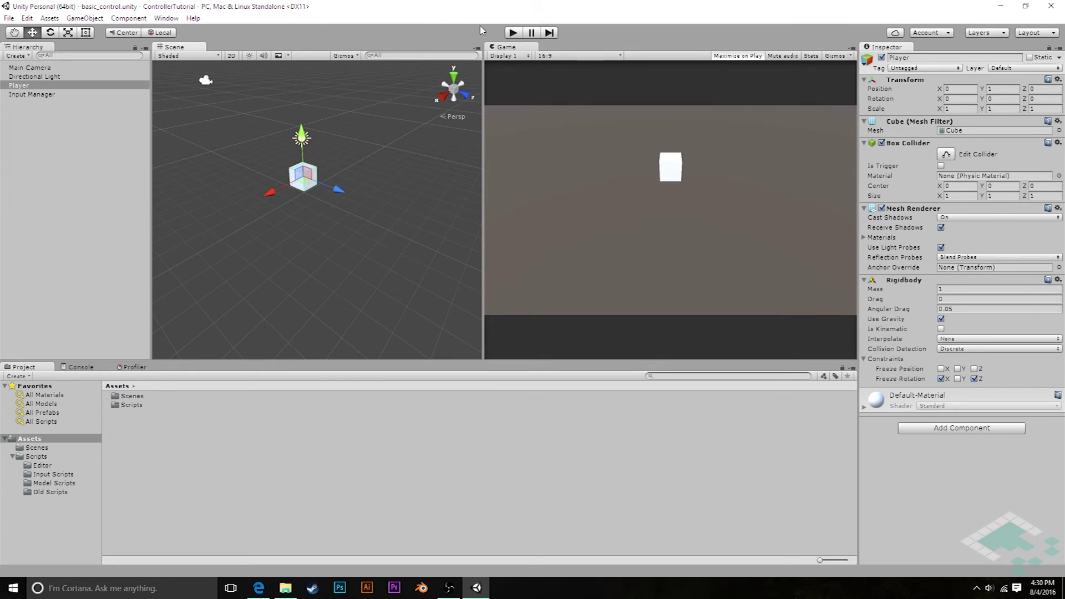
# - Create an empty object named Scene and reset its transform to the origin
pyautogui.click(90, 20)
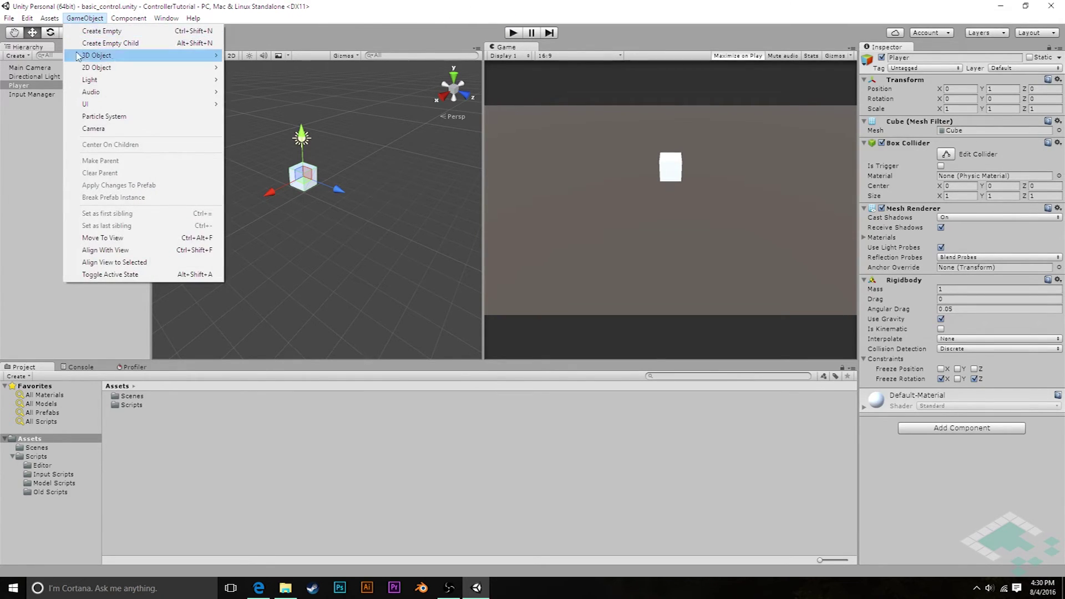
pyautogui.click(86, 31)
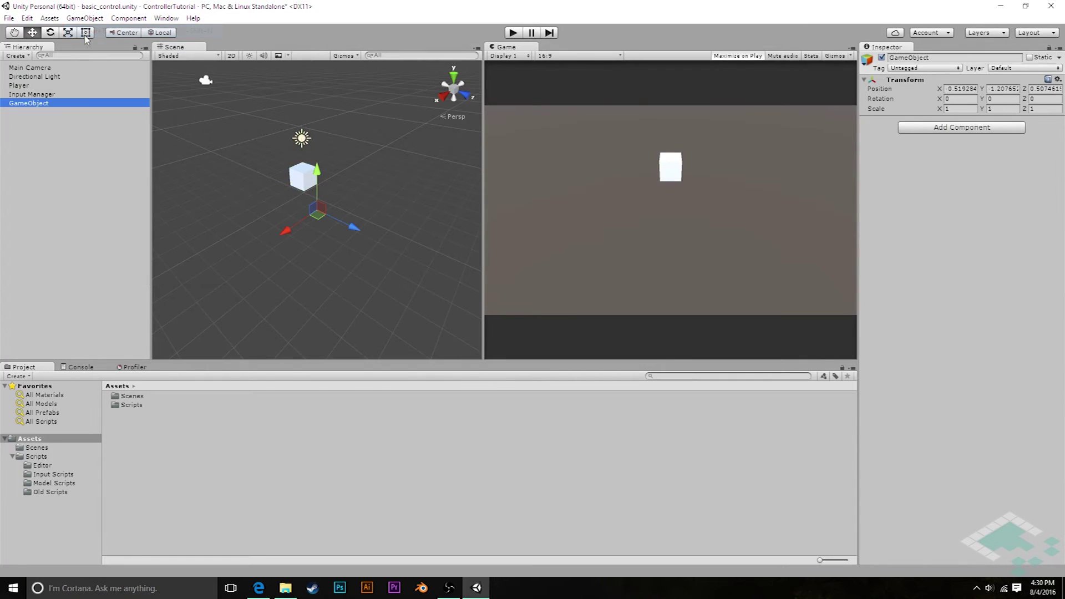
pyautogui.click(39, 105)
pyautogui.write('S')
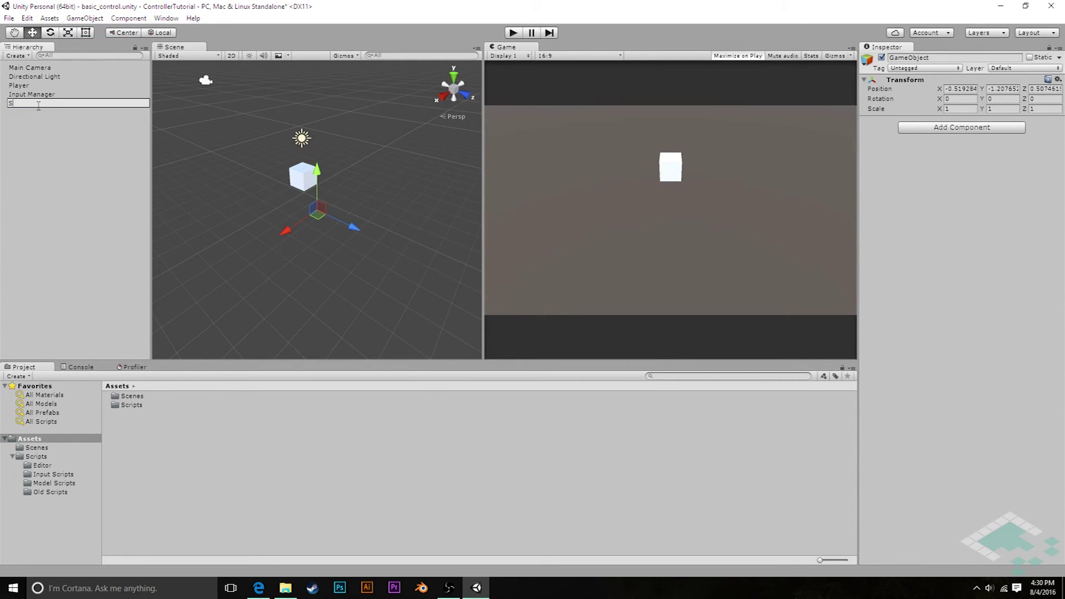
pyautogui.write('cene')
pyautogui.press('Return')
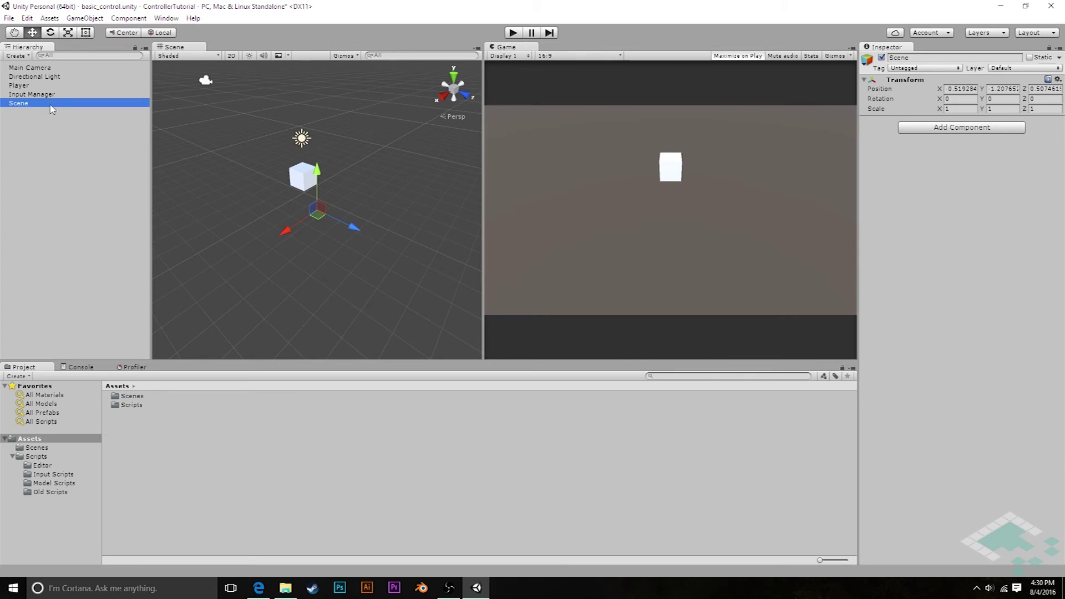
pyautogui.rightClick(942, 81)
pyautogui.click(946, 85)
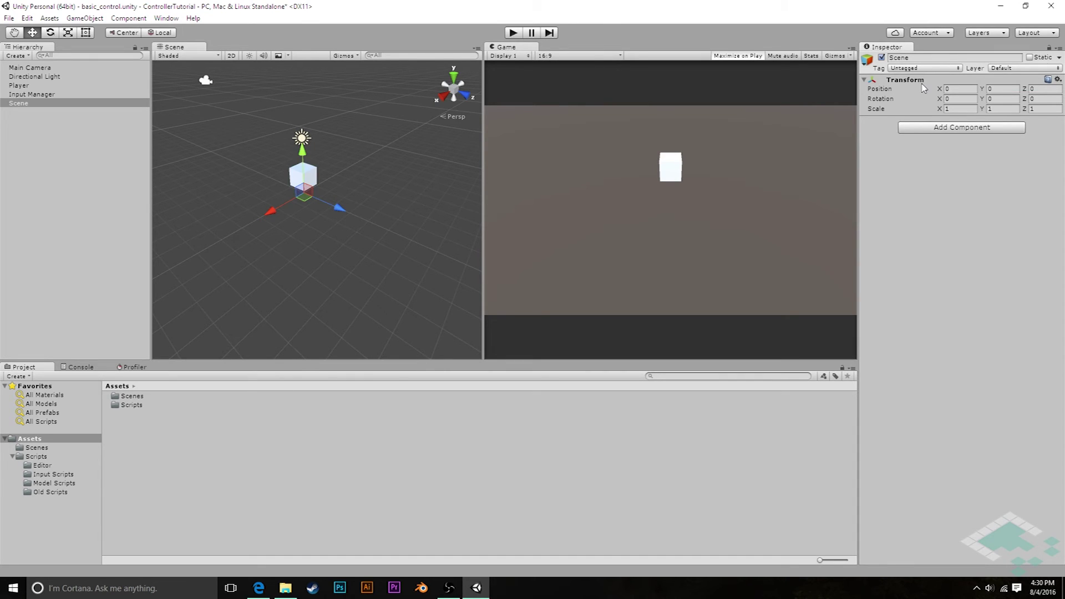
# - Add a Plane under Scene and rename it Ground
pyautogui.rightClick(20, 103)
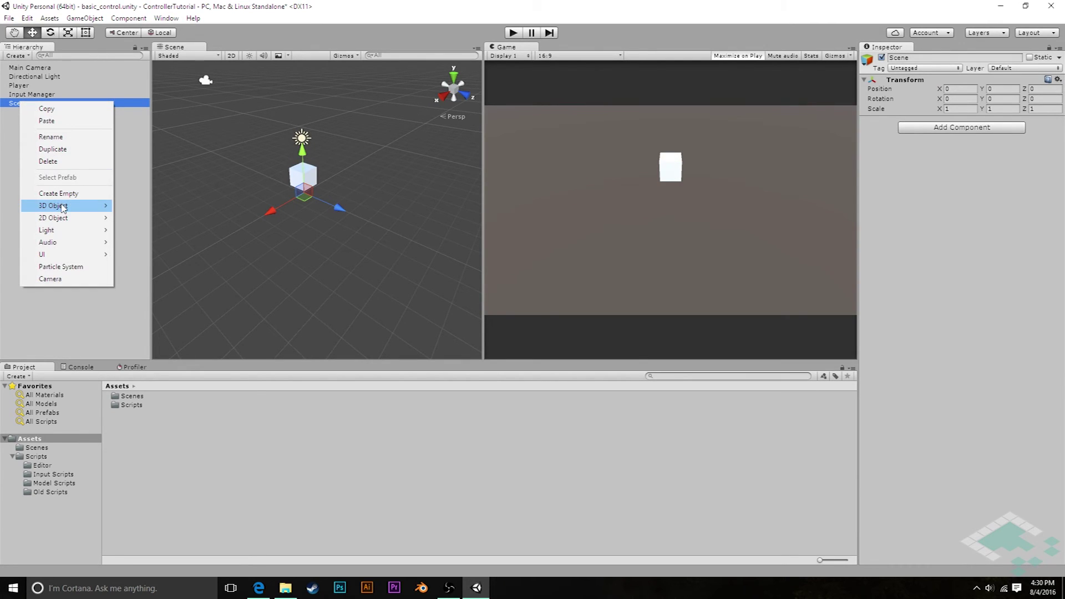
pyautogui.moveTo(64, 207)
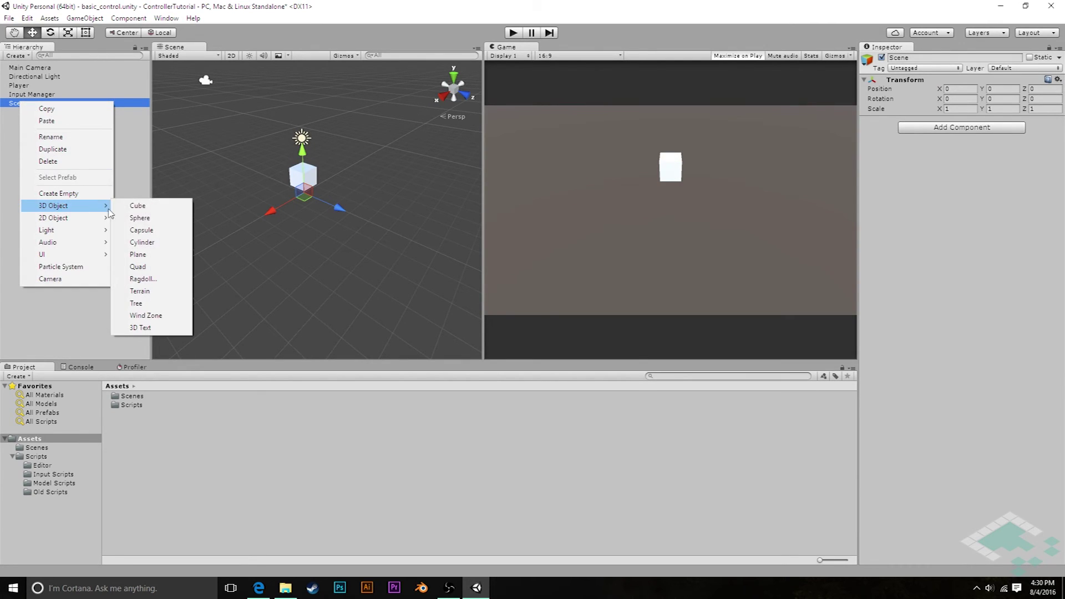
pyautogui.click(139, 255)
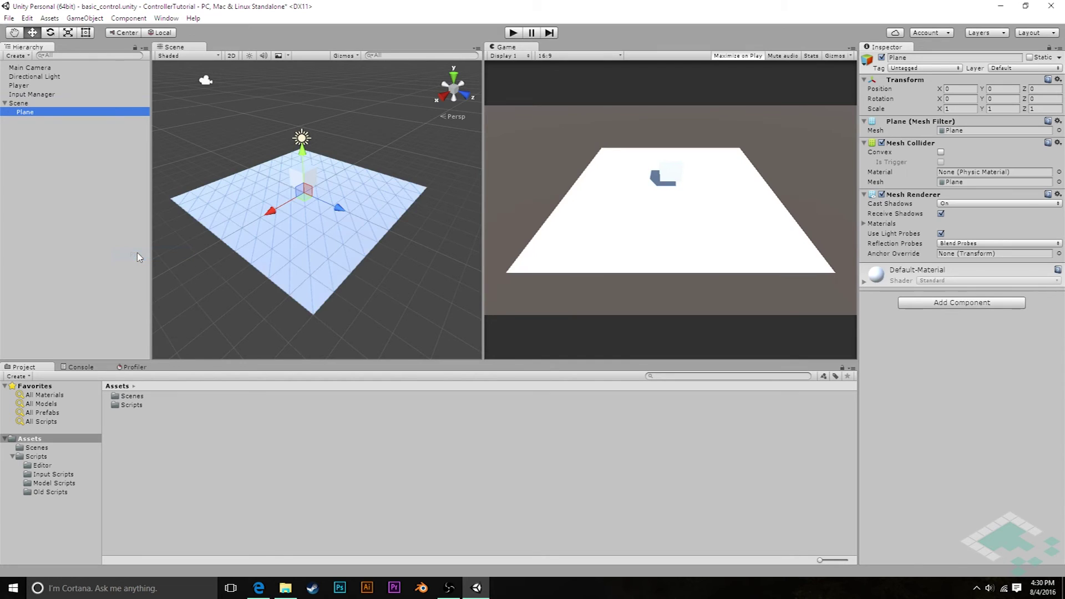
pyautogui.click(31, 114)
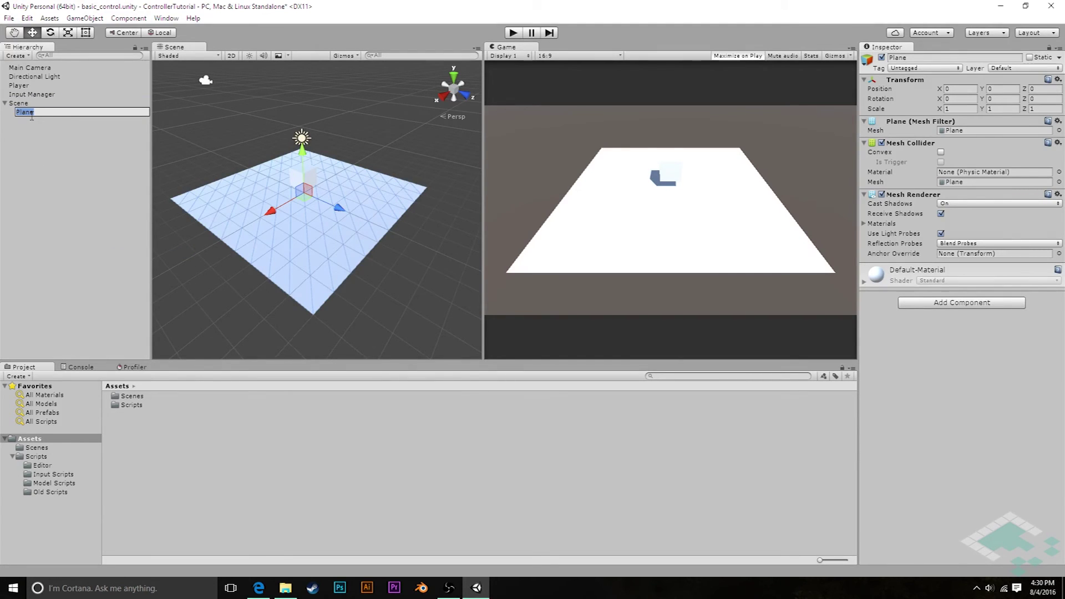
pyautogui.write('Ground')
pyautogui.press('Return')
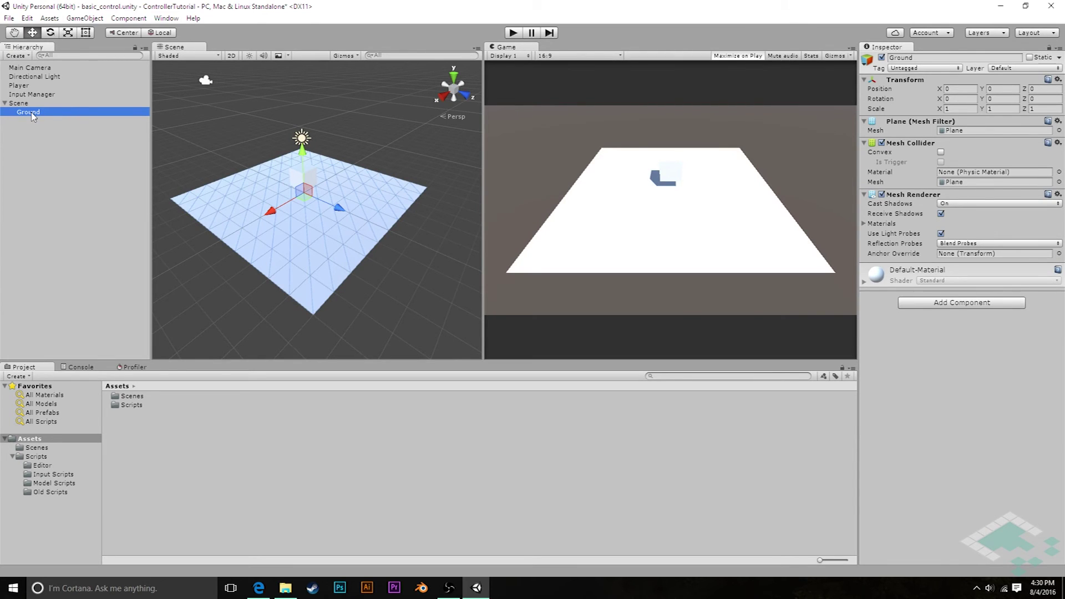
pyautogui.rightClick(28, 105)
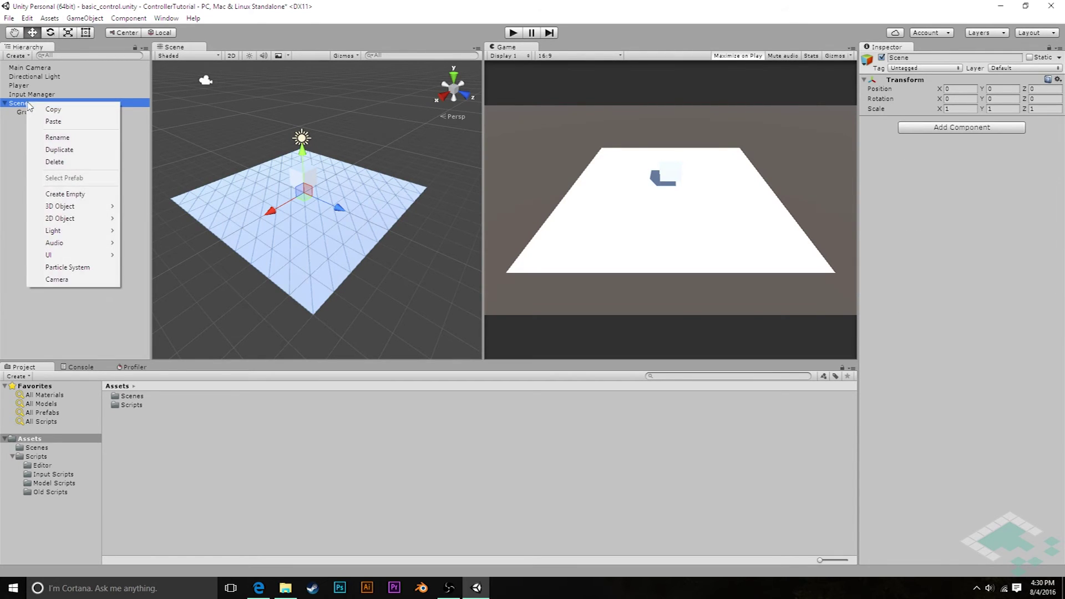
# - Add a cube under Scene with scale 2,2,2, Position Y 1, moved to X 2.89
pyautogui.moveTo(90, 207)
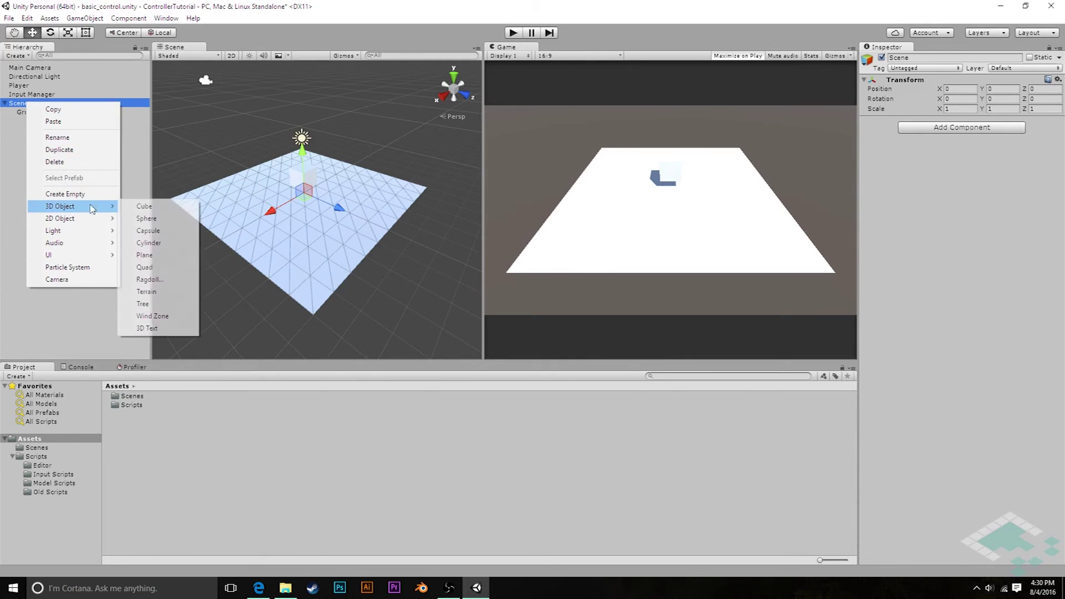
pyautogui.click(154, 208)
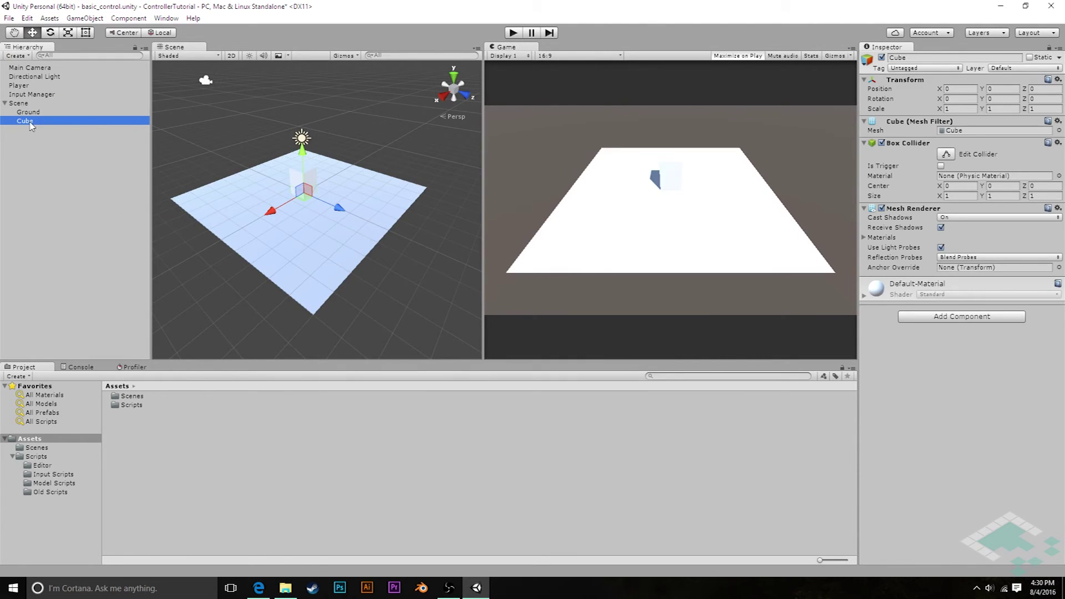
pyautogui.click(959, 110)
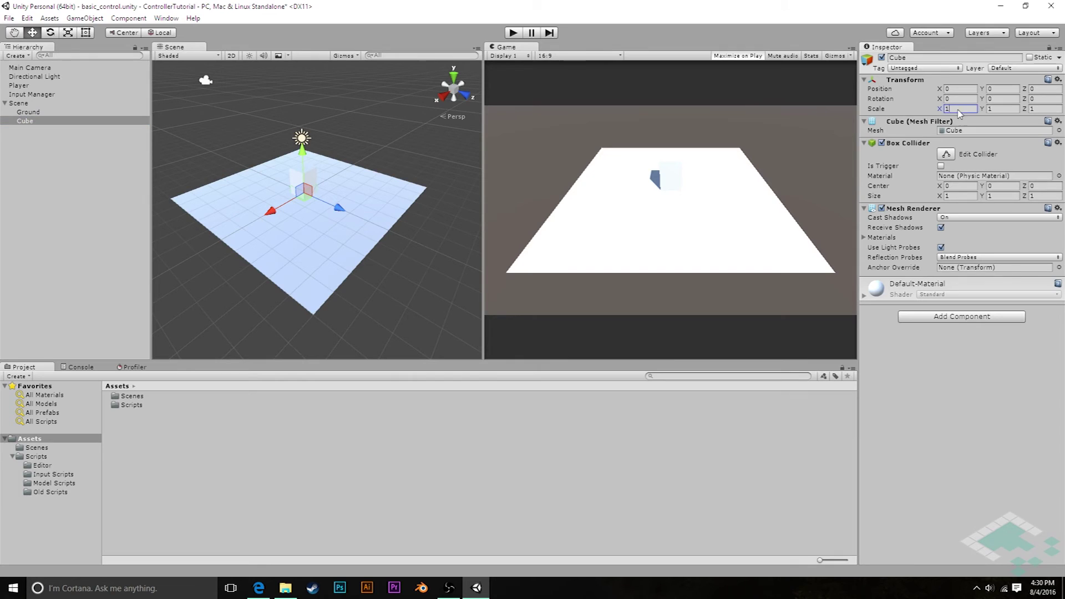
pyautogui.write('2')
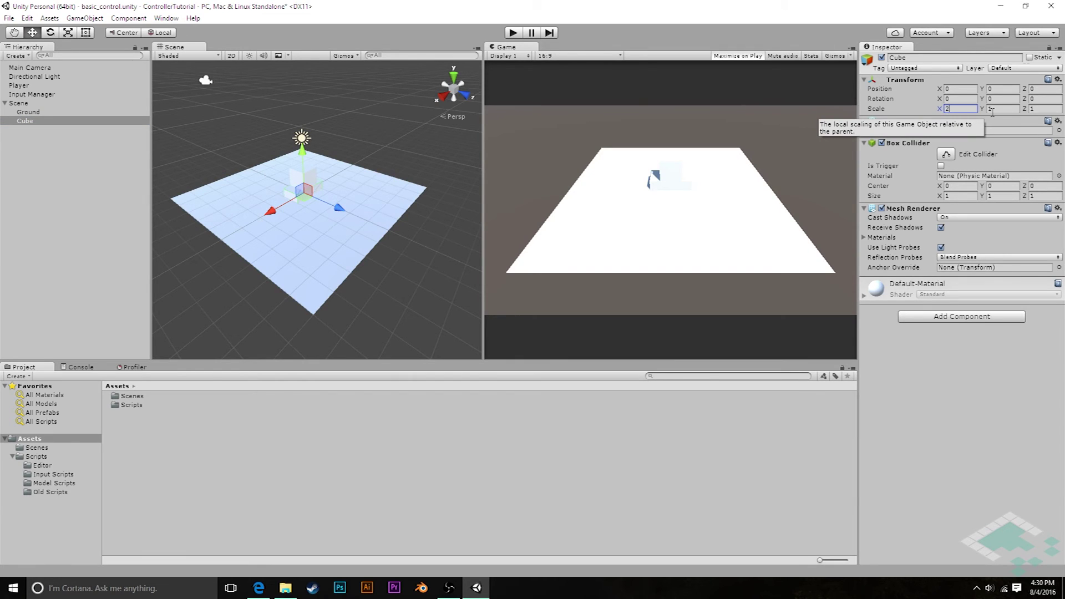
pyautogui.press('Tab')
pyautogui.write('2')
pyautogui.press('Tab')
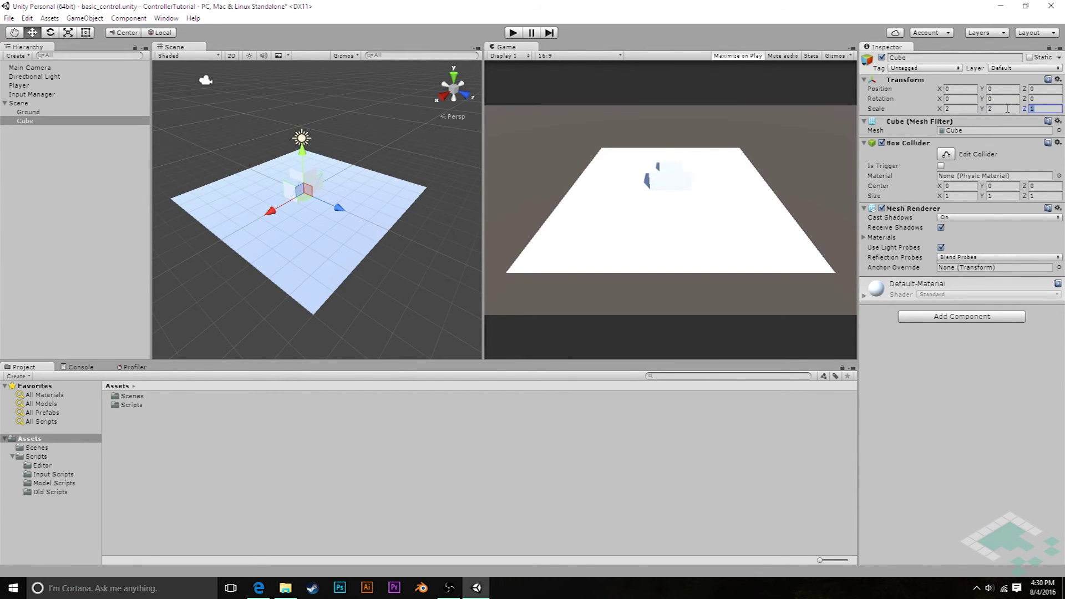
pyautogui.write('2')
pyautogui.click(993, 89)
pyautogui.write('1')
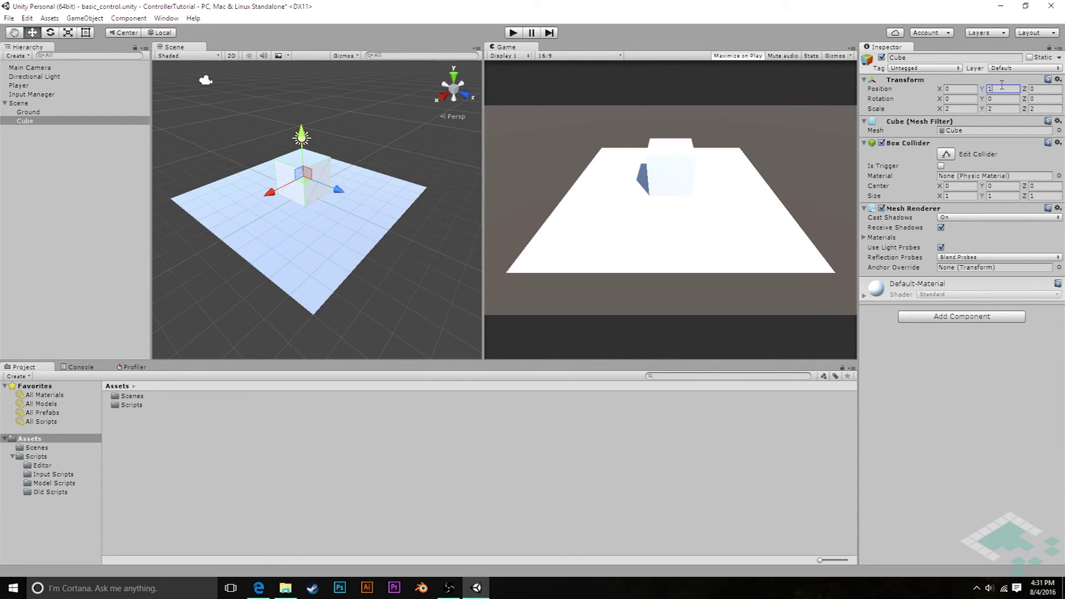
pyautogui.moveTo(377, 215); pyautogui.dragTo(439, 187, button='middle')
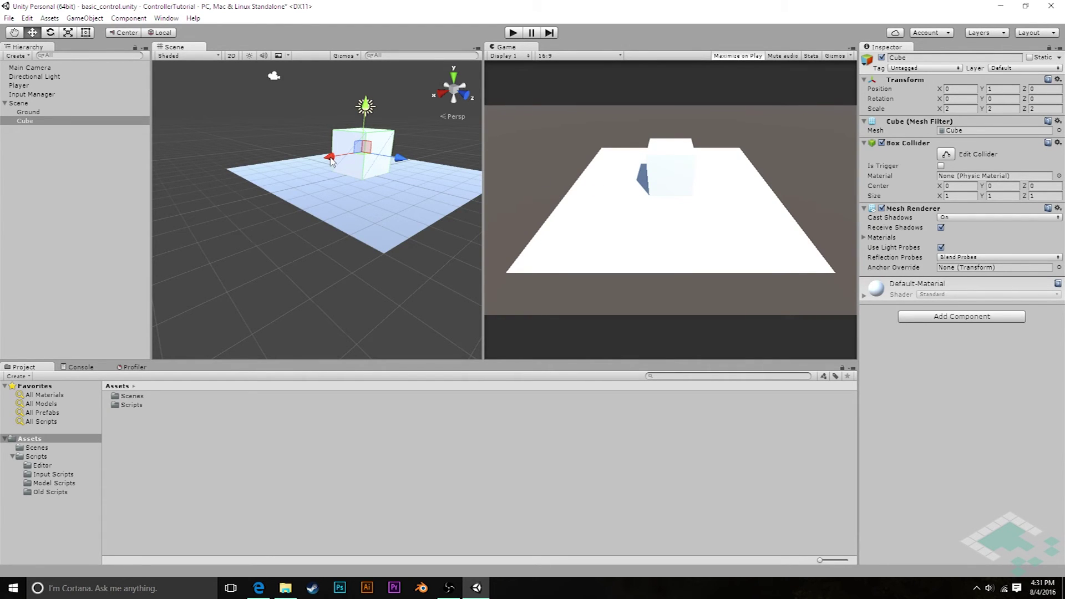
pyautogui.moveTo(330, 159); pyautogui.dragTo(296, 174)
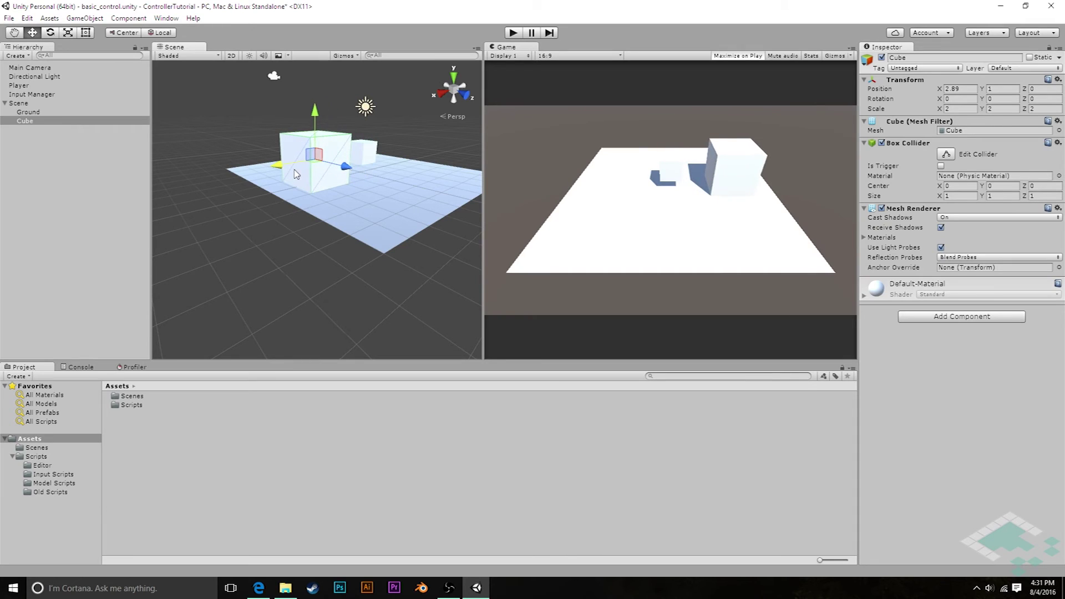
# - Rename the new cube to Obstacle
pyautogui.click(28, 121)
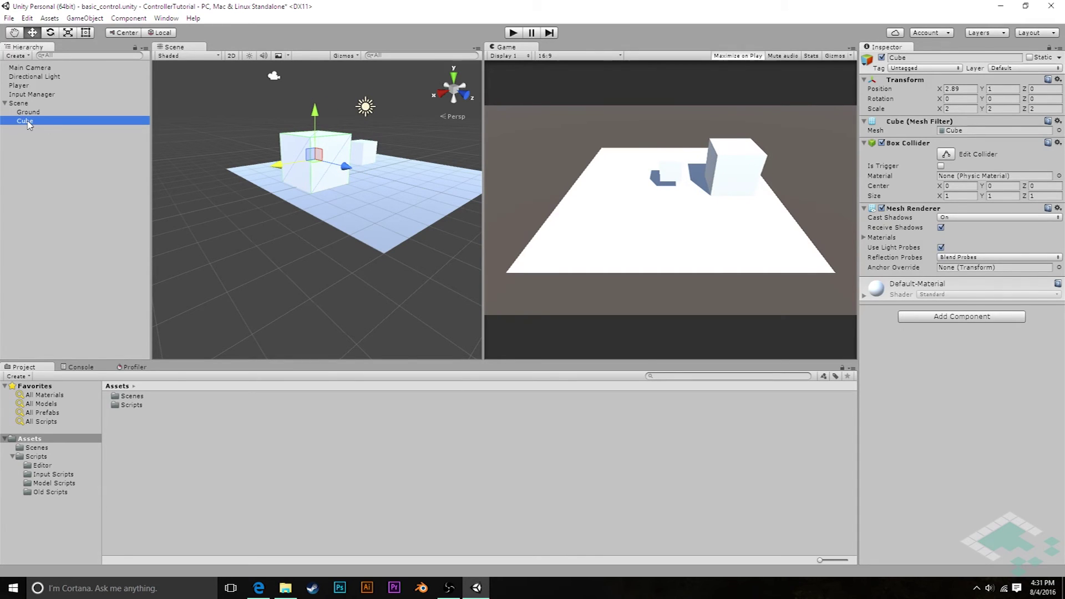
pyautogui.click(27, 122)
pyautogui.write('Obstacle')
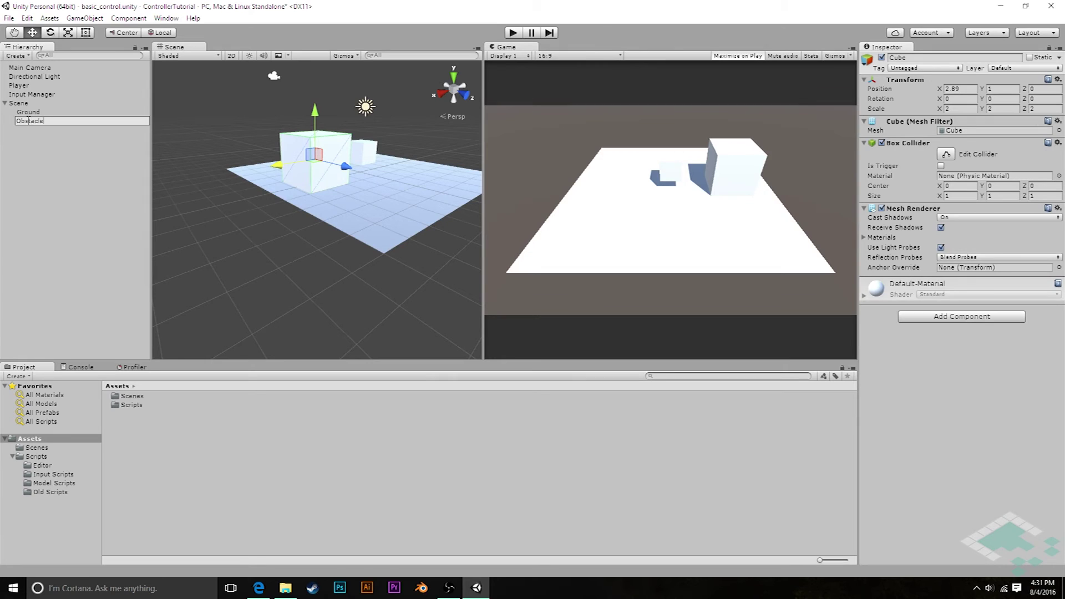
pyautogui.press('Return')
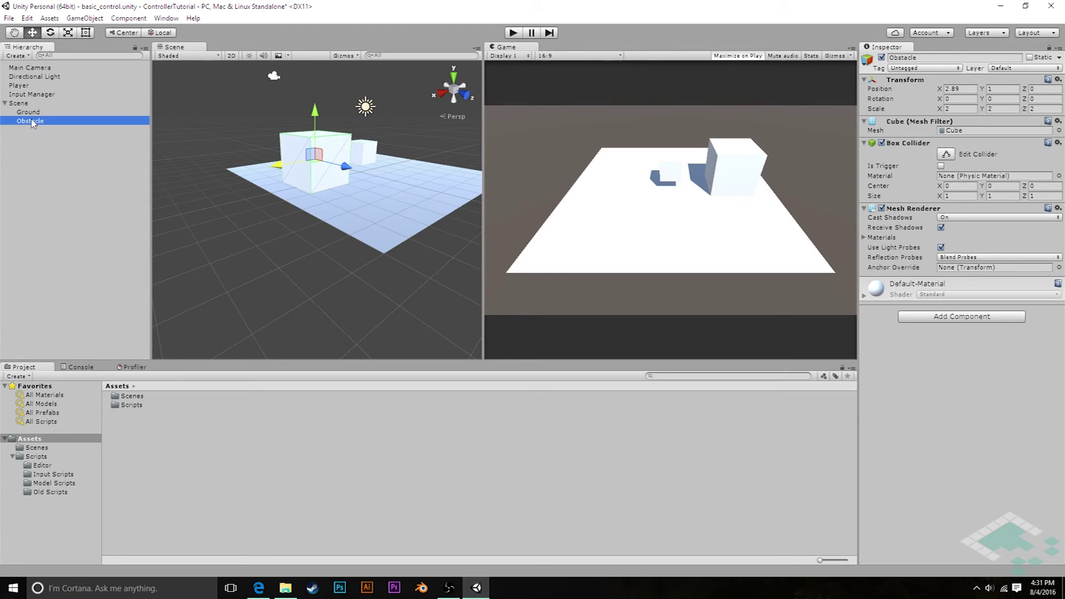
# - Create a Materials folder in Assets and open it
pyautogui.rightClick(144, 426)
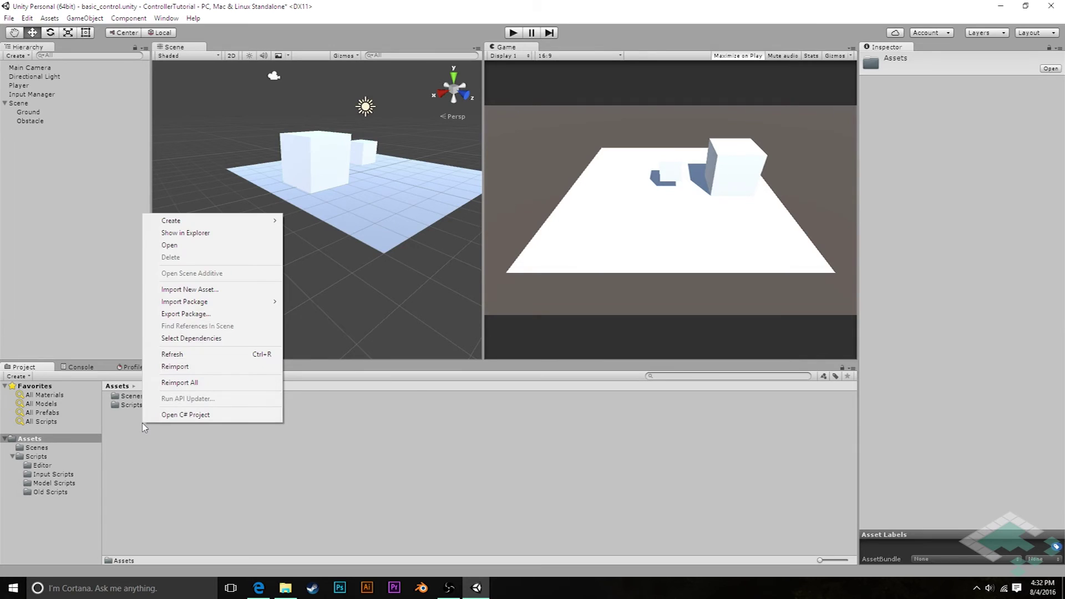
pyautogui.moveTo(203, 221)
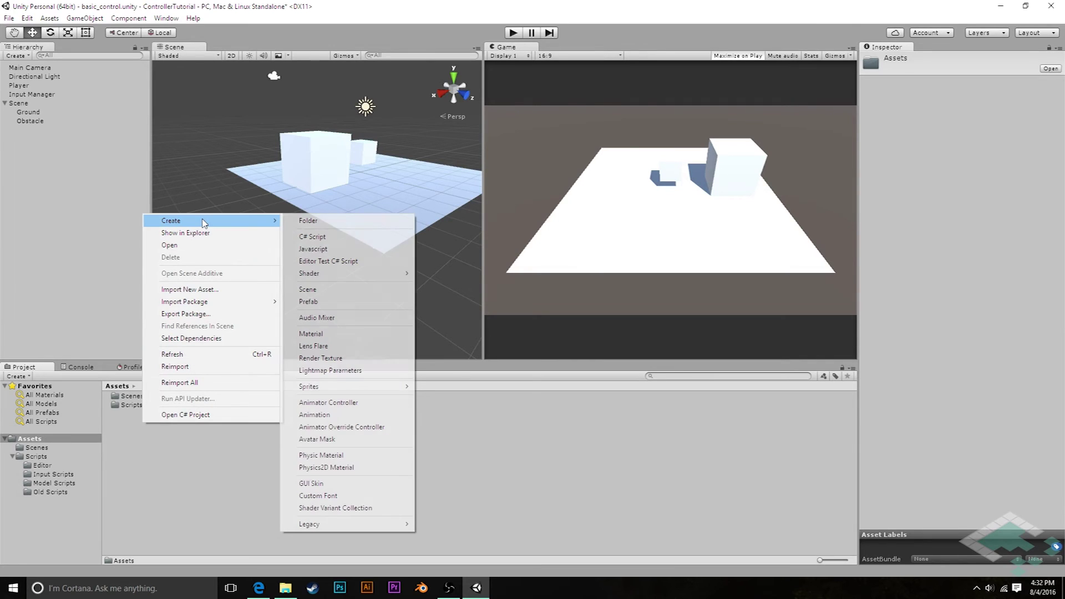
pyautogui.click(306, 221)
pyautogui.write('MAteria')
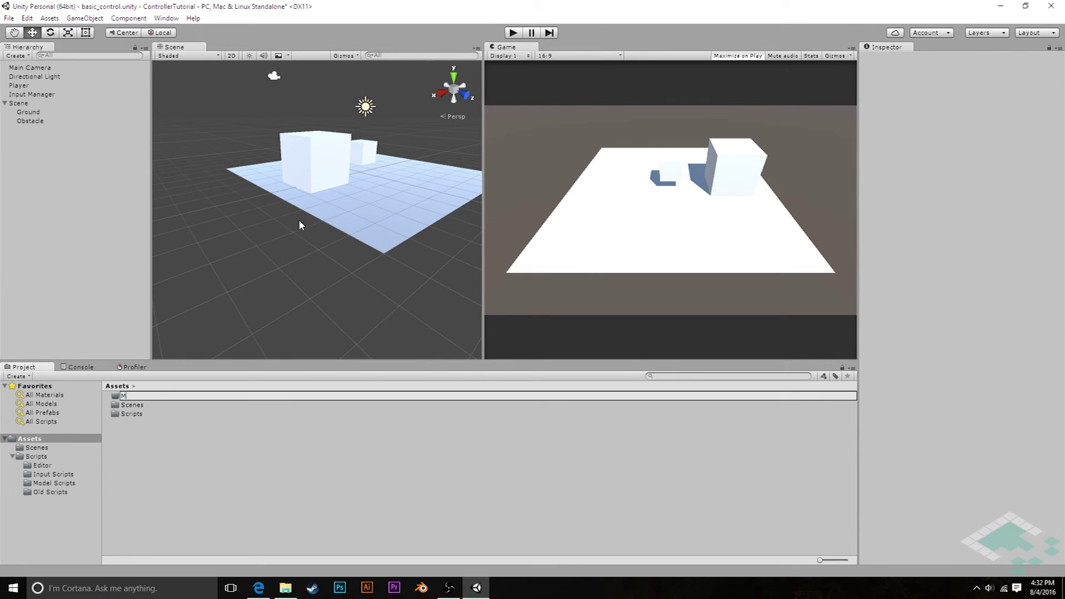
pyautogui.press('BackSpace')
pyautogui.press('BackSpace')
pyautogui.press('BackSpace')
pyautogui.press('BackSpace')
pyautogui.write('terials')
pyautogui.press('Return')
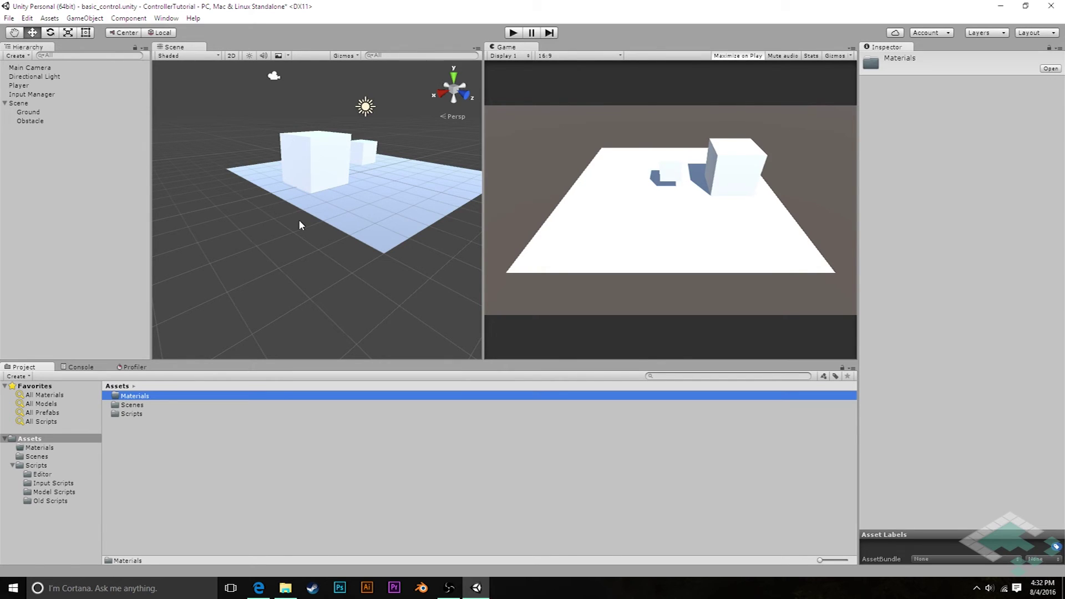
pyautogui.doubleClick(134, 398)
# - Create a material named Player with Smoothness lowered to about 0
pyautogui.rightClick(141, 407)
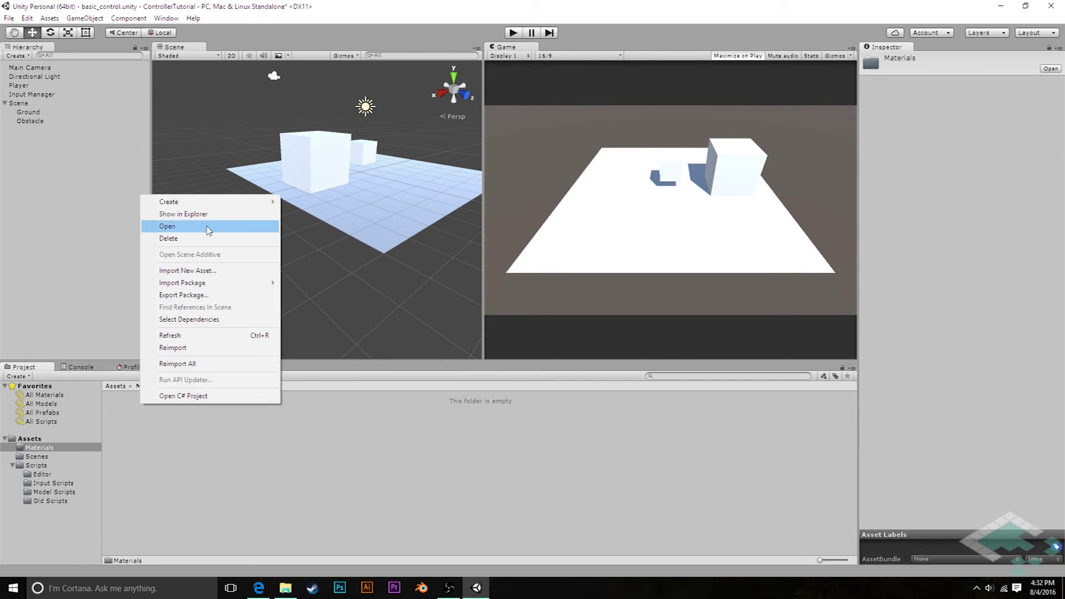
pyautogui.moveTo(214, 204)
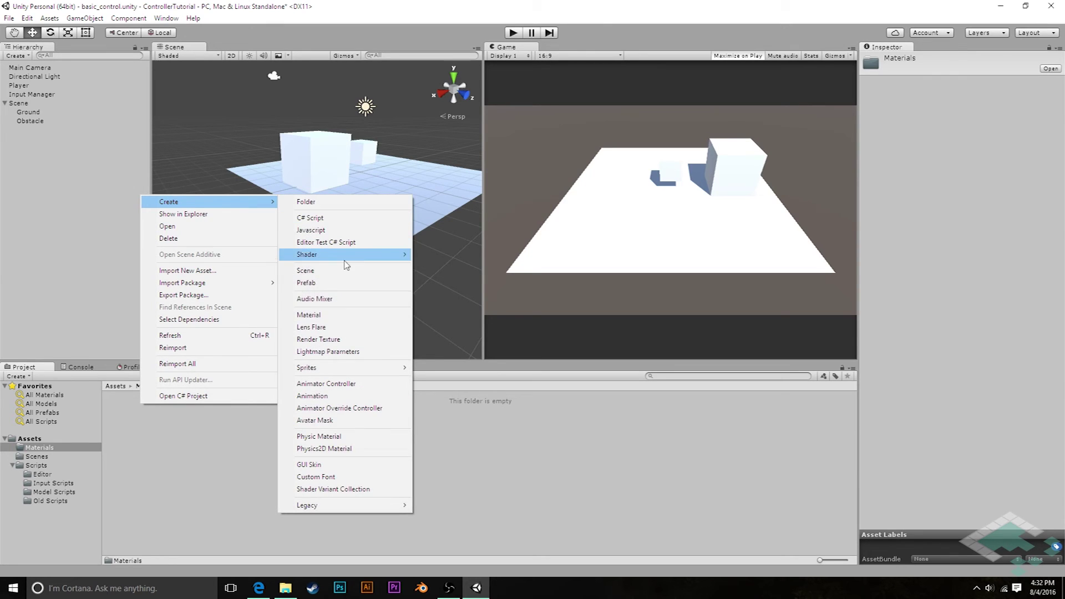
pyautogui.click(342, 314)
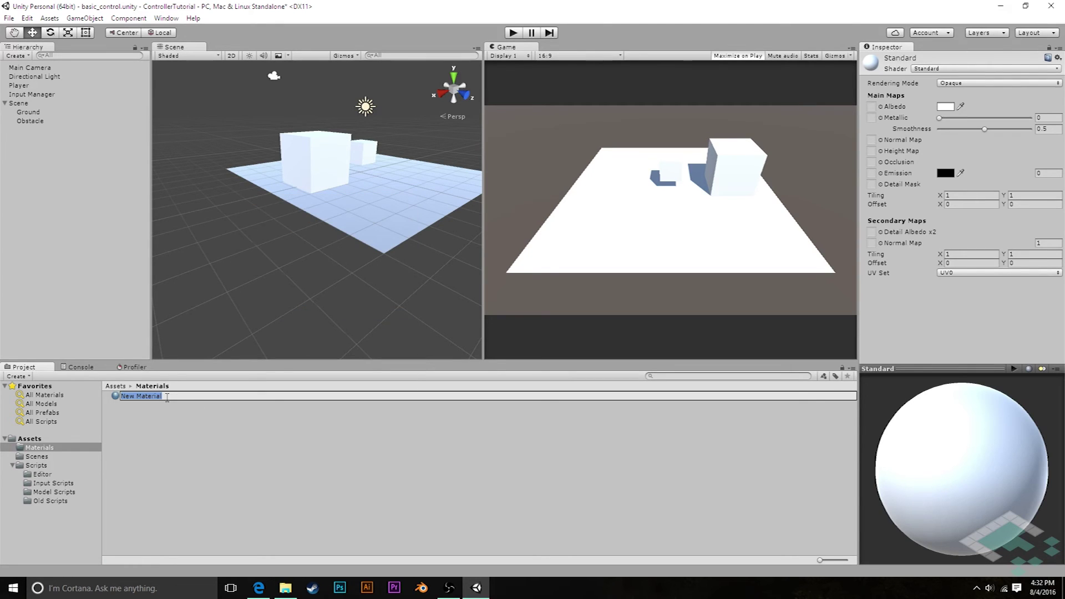
pyautogui.write('Player')
pyautogui.press('Return')
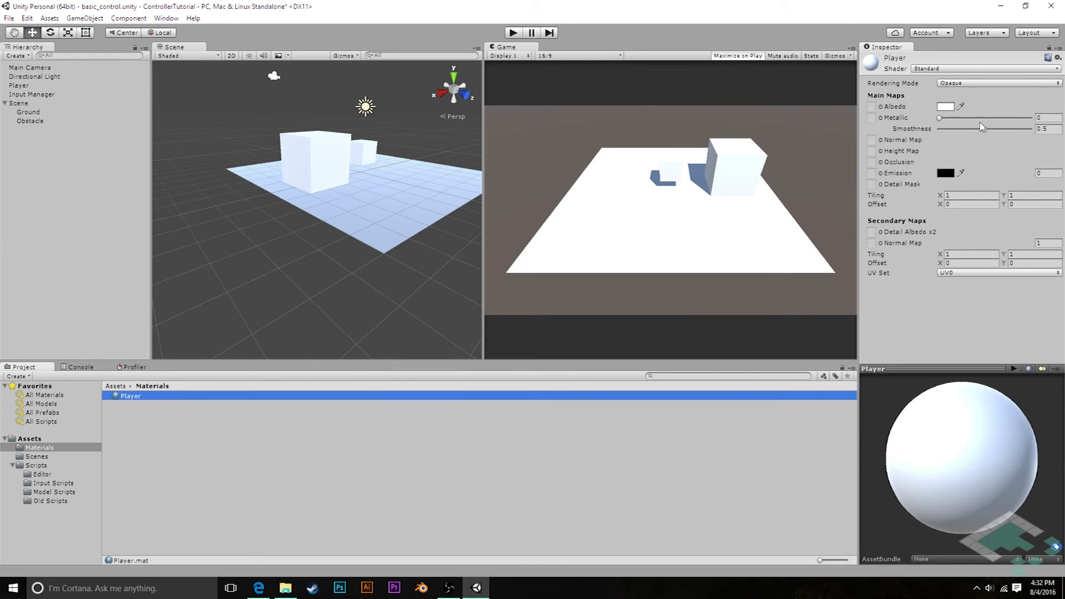
pyautogui.moveTo(985, 130); pyautogui.dragTo(930, 132)
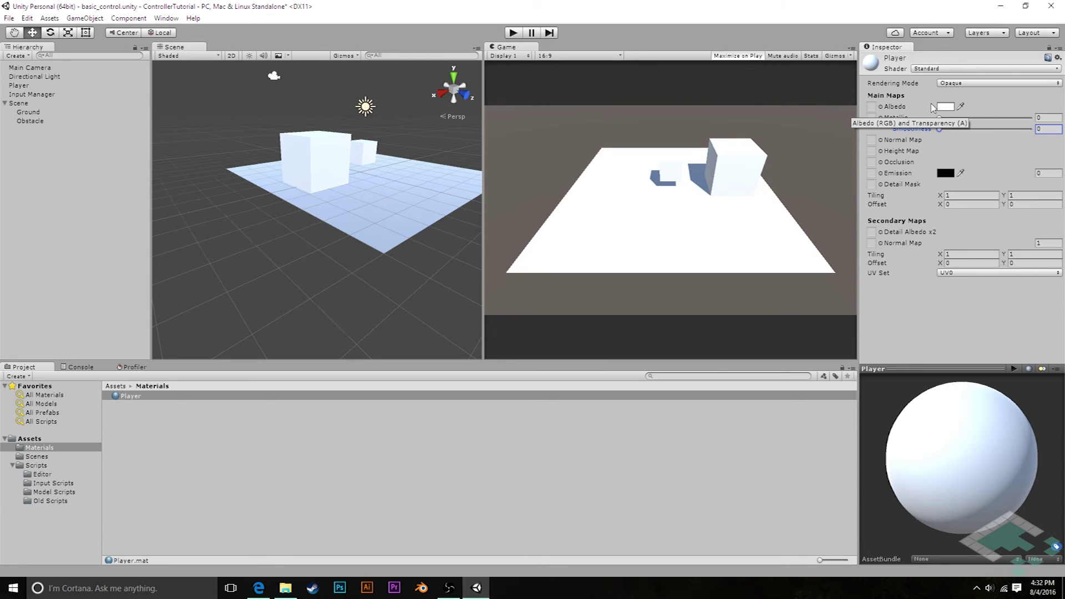
# - Set the Player material's Albedo colour to a bright red
pyautogui.click(945, 106)
pyautogui.click(89, 69)
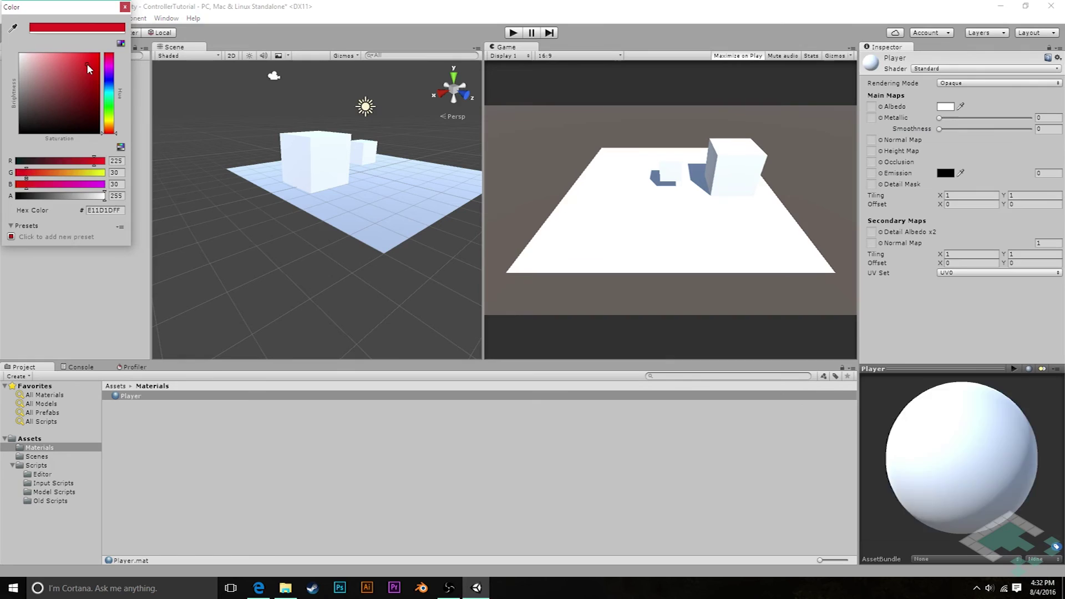
pyautogui.moveTo(87, 66); pyautogui.dragTo(93, 63)
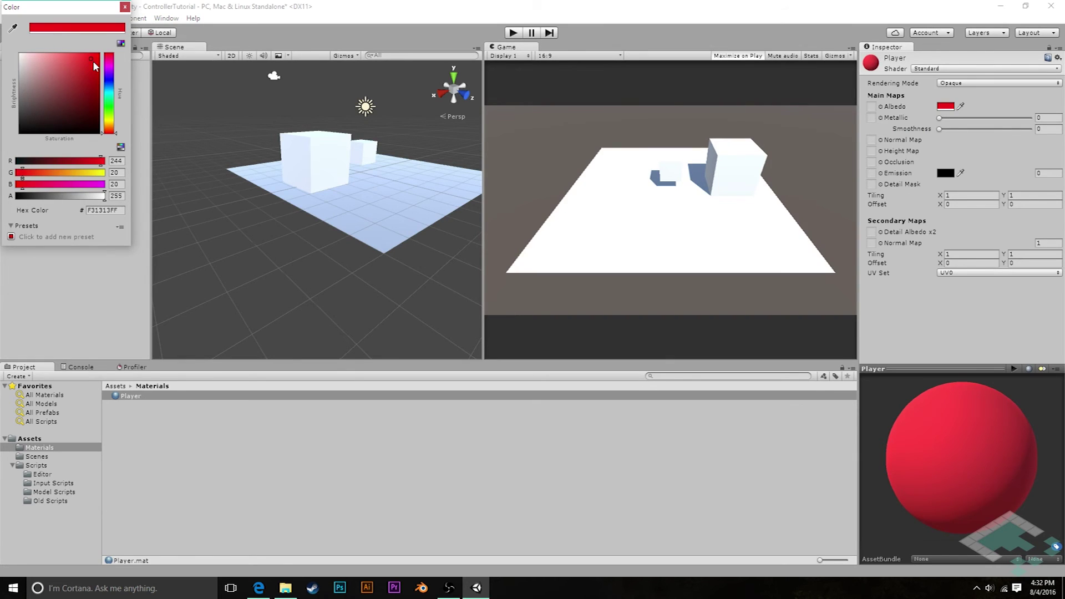
# - Duplicate the Player material twice and rename the copies Ground and Obstacle
pyautogui.click(125, 8)
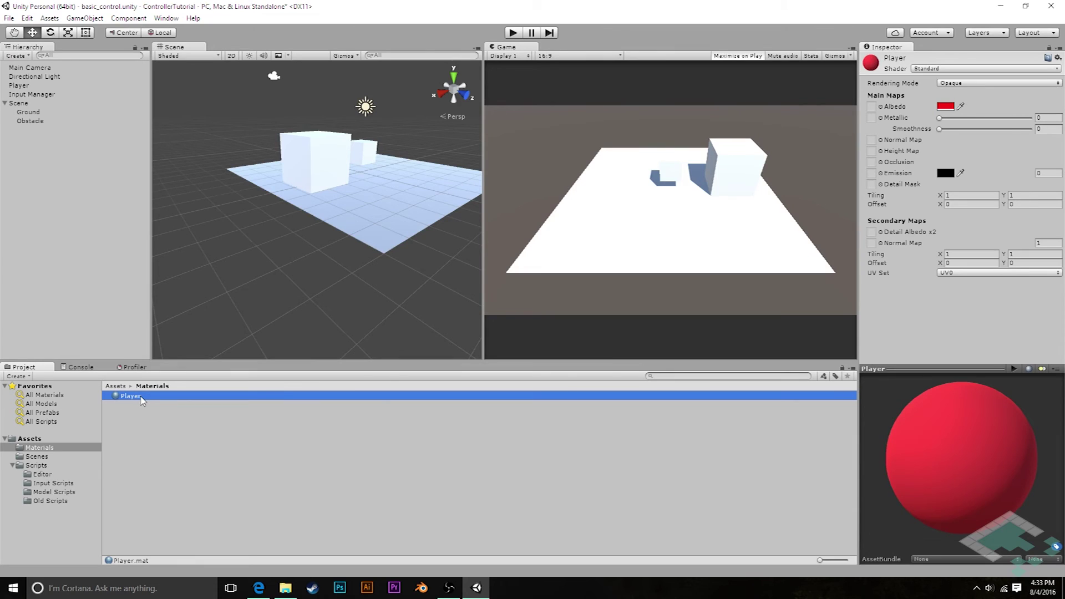
pyautogui.hotkey('ctrl', 'd')
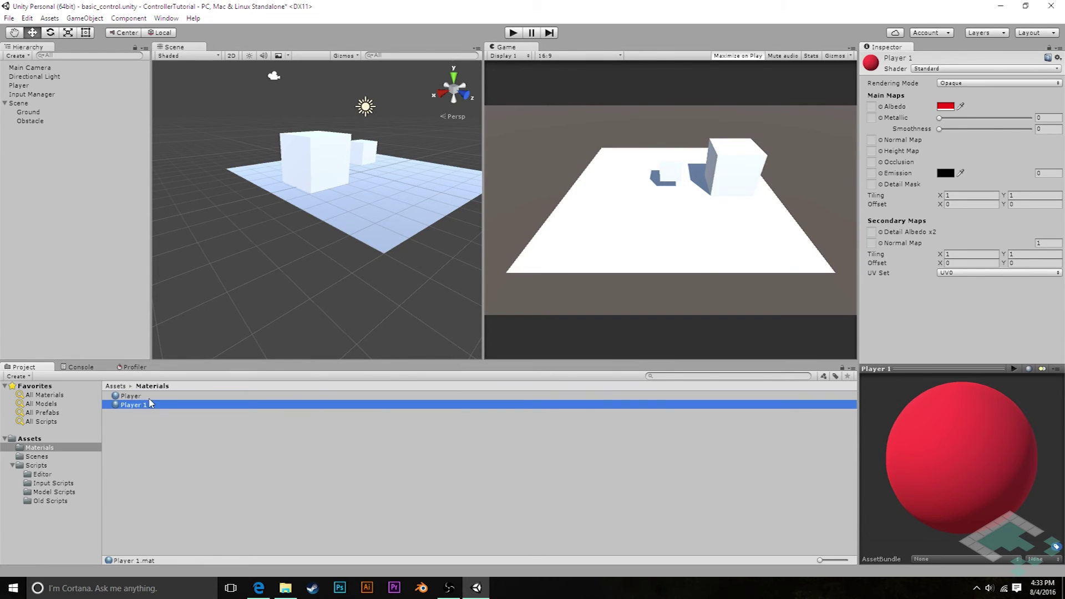
pyautogui.hotkey('ctrl', 'd')
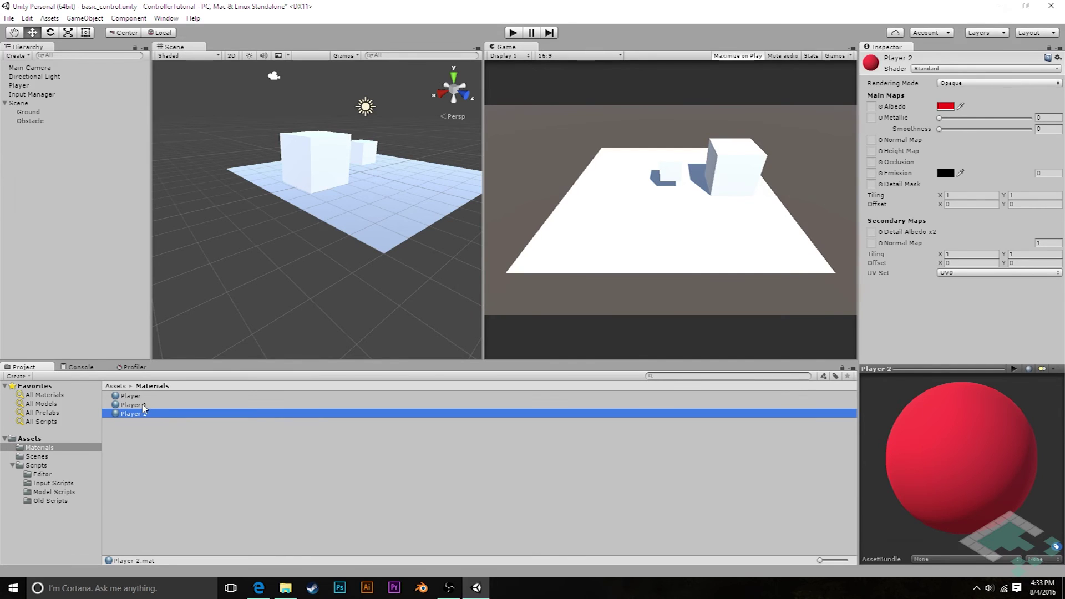
pyautogui.click(143, 406)
pyautogui.click(143, 406)
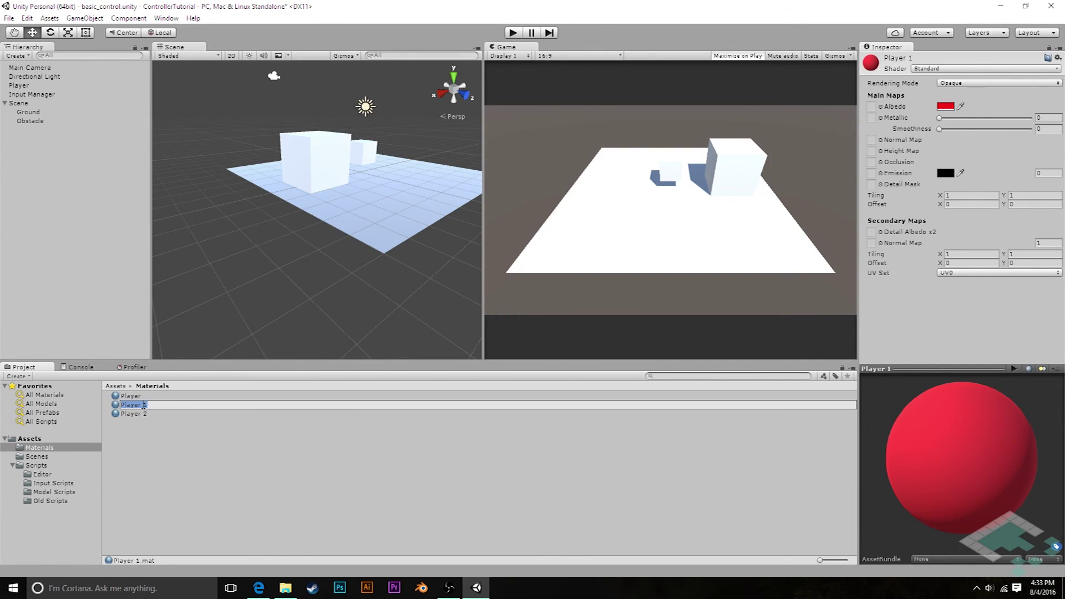
pyautogui.write('Ground')
pyautogui.press('Return')
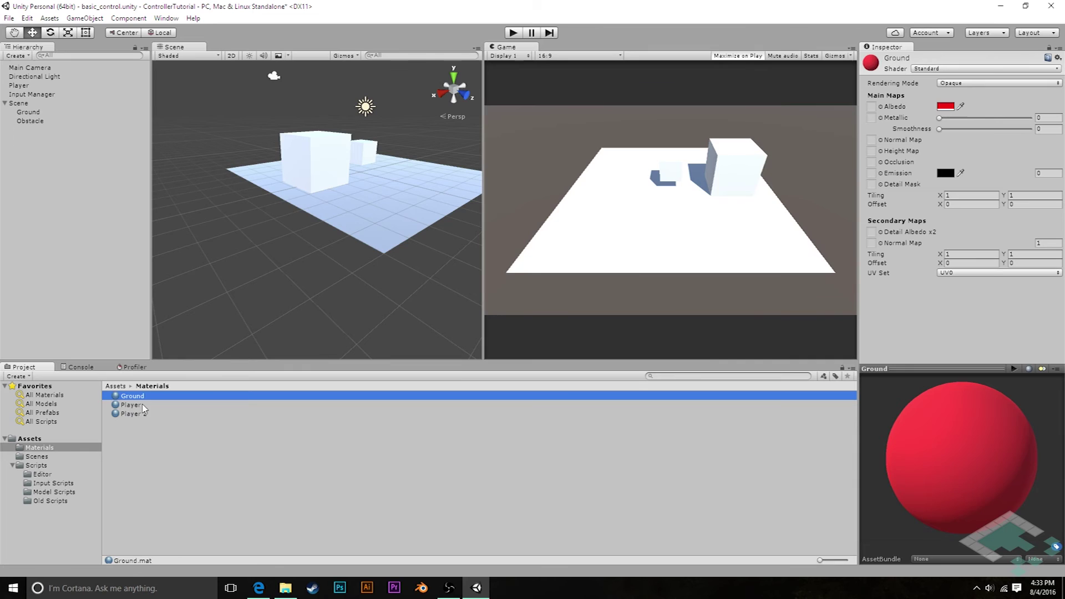
pyautogui.click(144, 414)
pyautogui.click(145, 414)
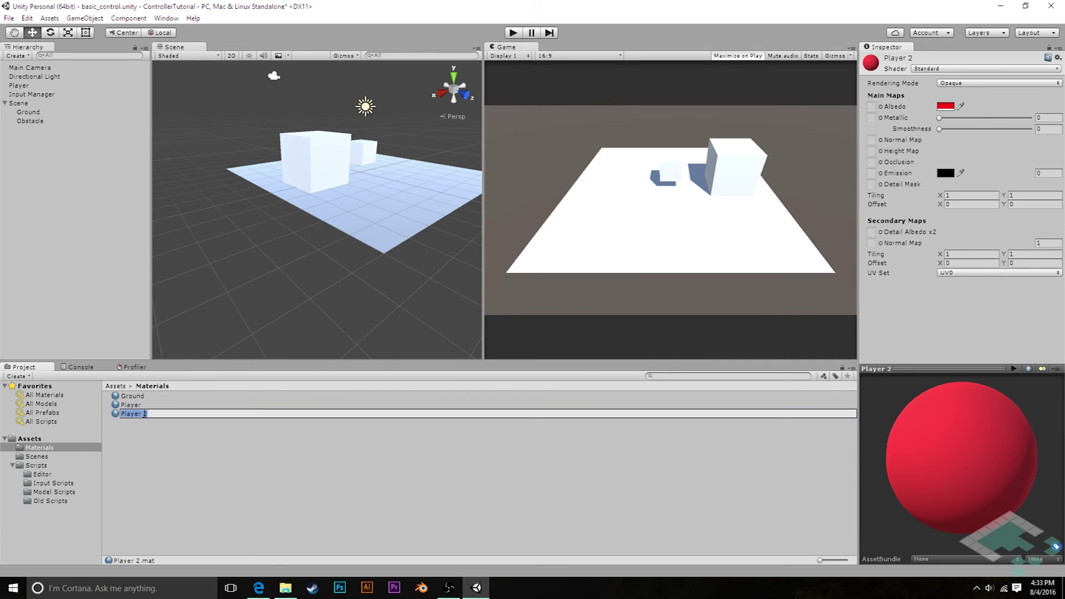
pyautogui.write('Obstacle')
pyautogui.press('Return')
# - Set the Ground material's Albedo to a near-white light grey
pyautogui.click(149, 398)
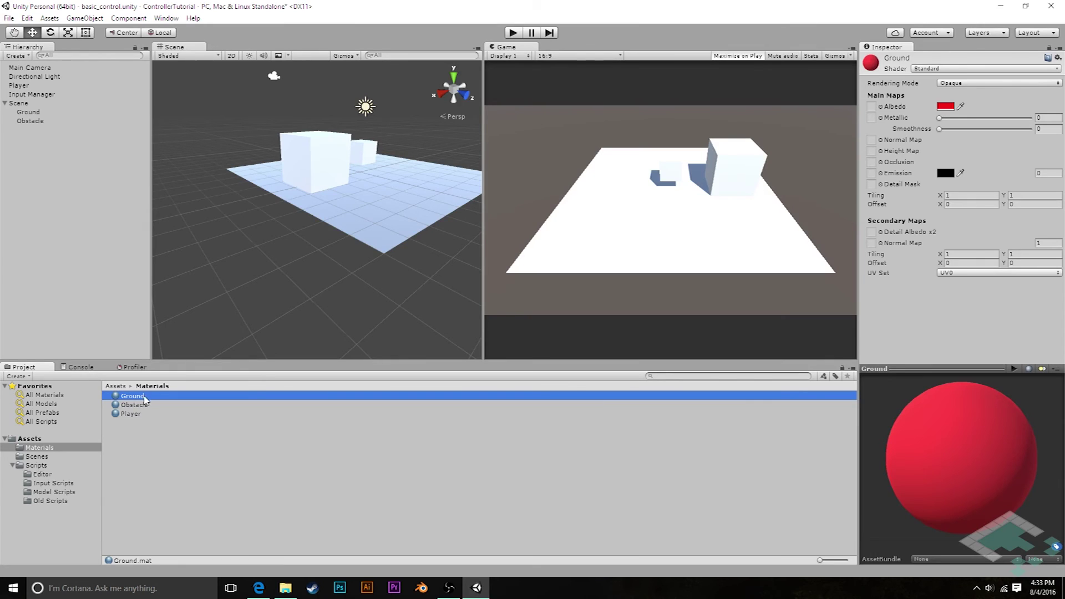
pyautogui.click(945, 105)
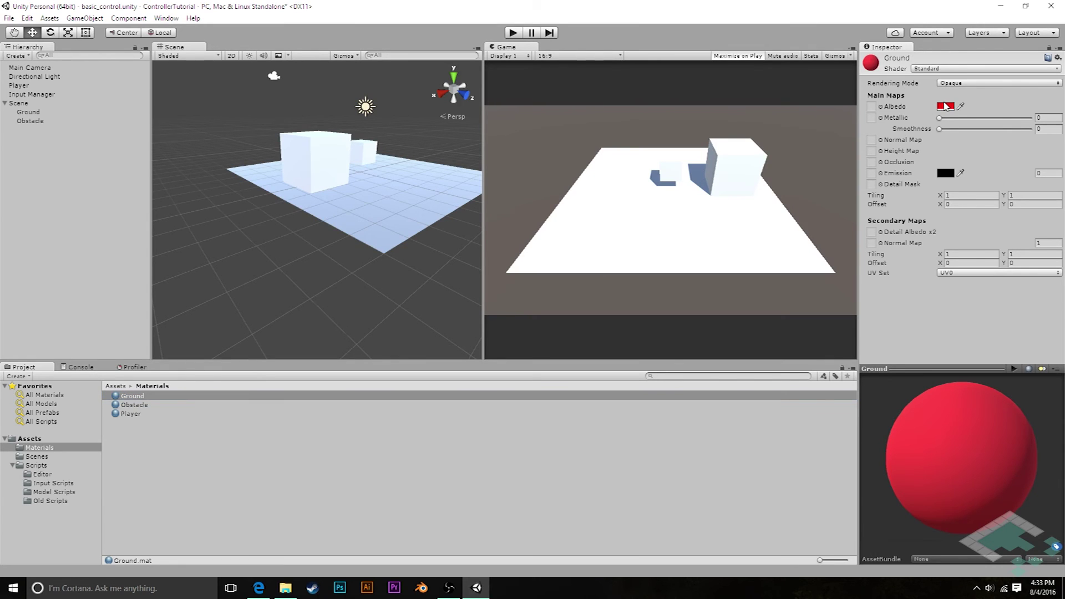
pyautogui.click(20, 85)
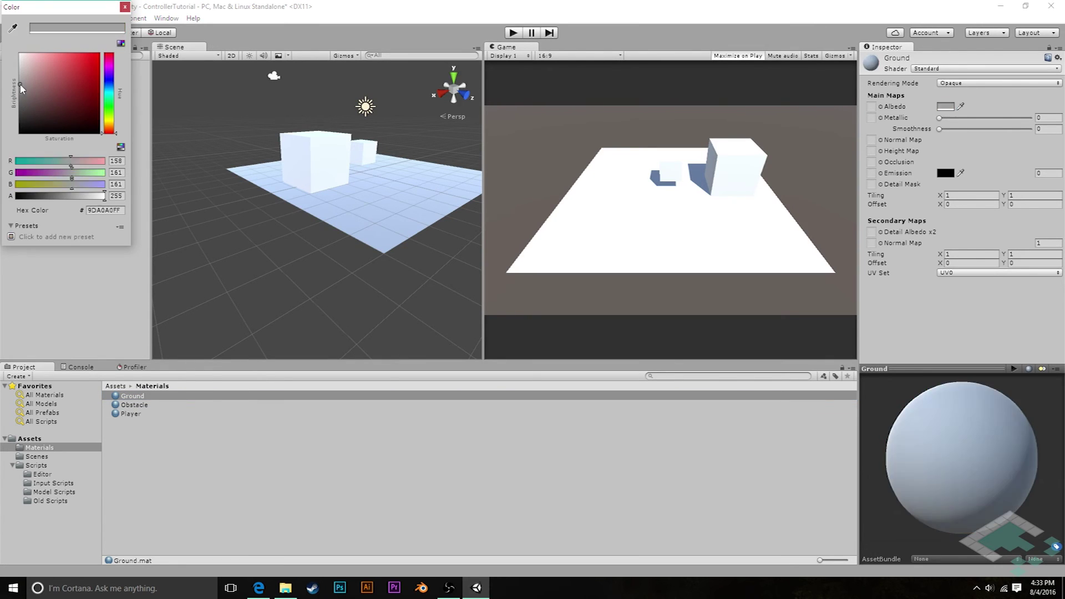
pyautogui.moveTo(21, 85); pyautogui.dragTo(19, 55)
pyautogui.click(125, 7)
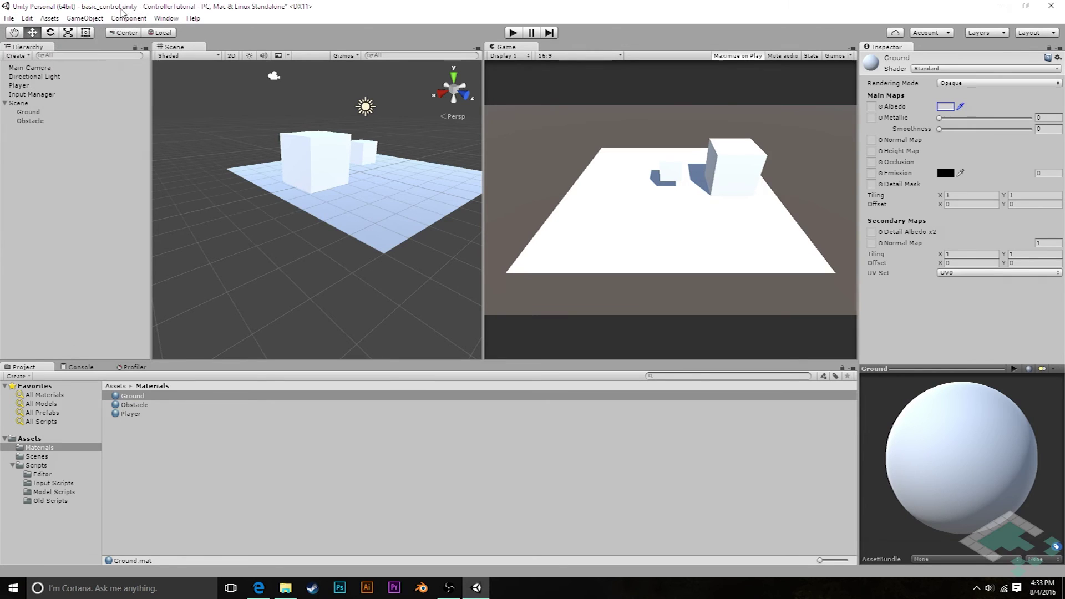
# - Set the Obstacle material's Albedo to a medium grey
pyautogui.click(136, 405)
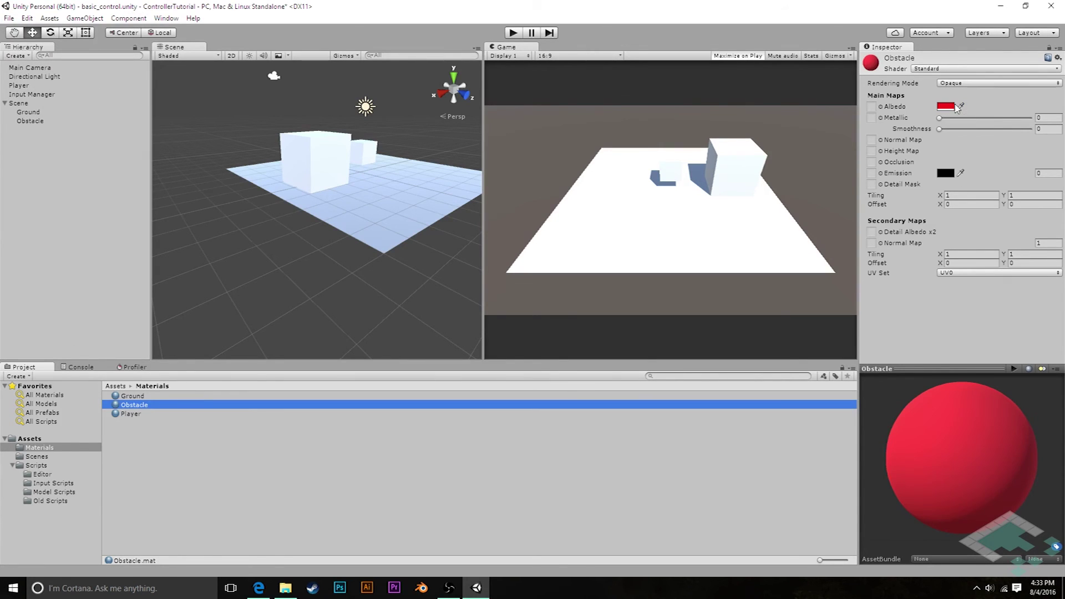
pyautogui.click(950, 106)
pyautogui.click(21, 105)
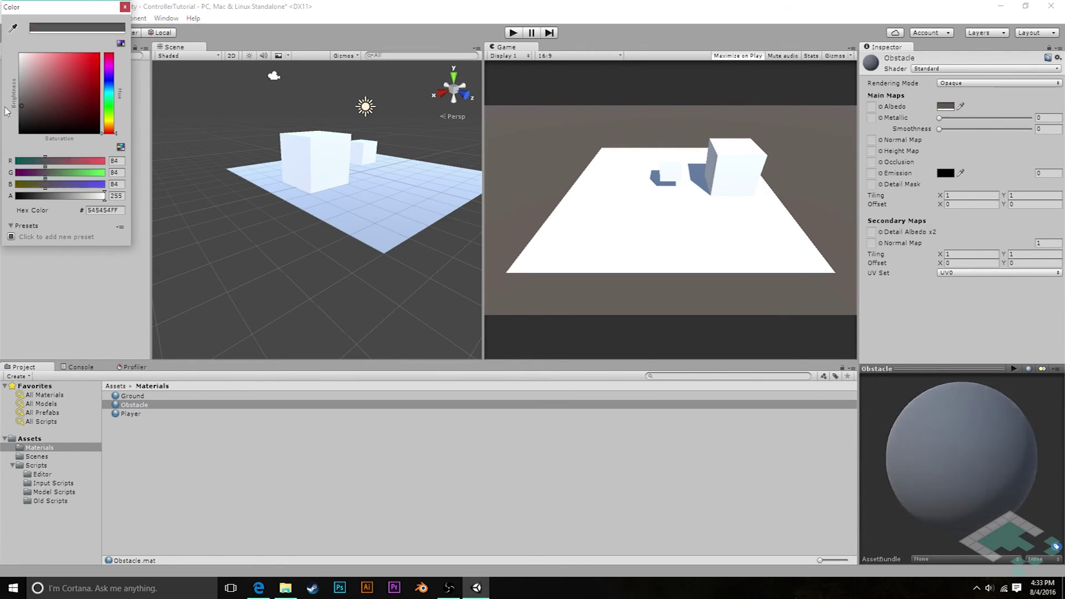
pyautogui.moveTo(4, 107); pyautogui.dragTo(1, 95)
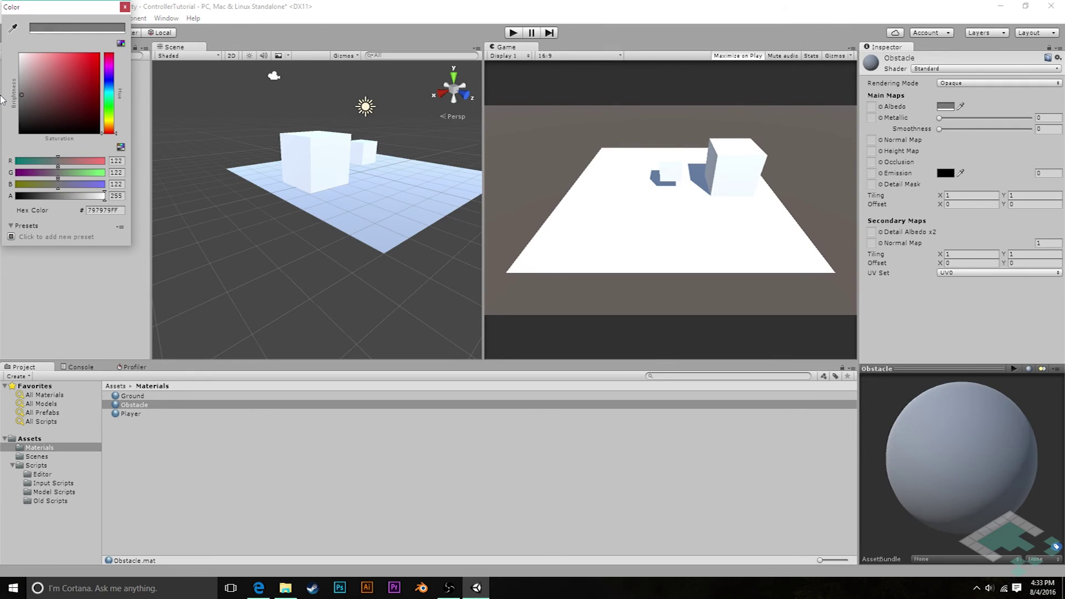
pyautogui.click(125, 7)
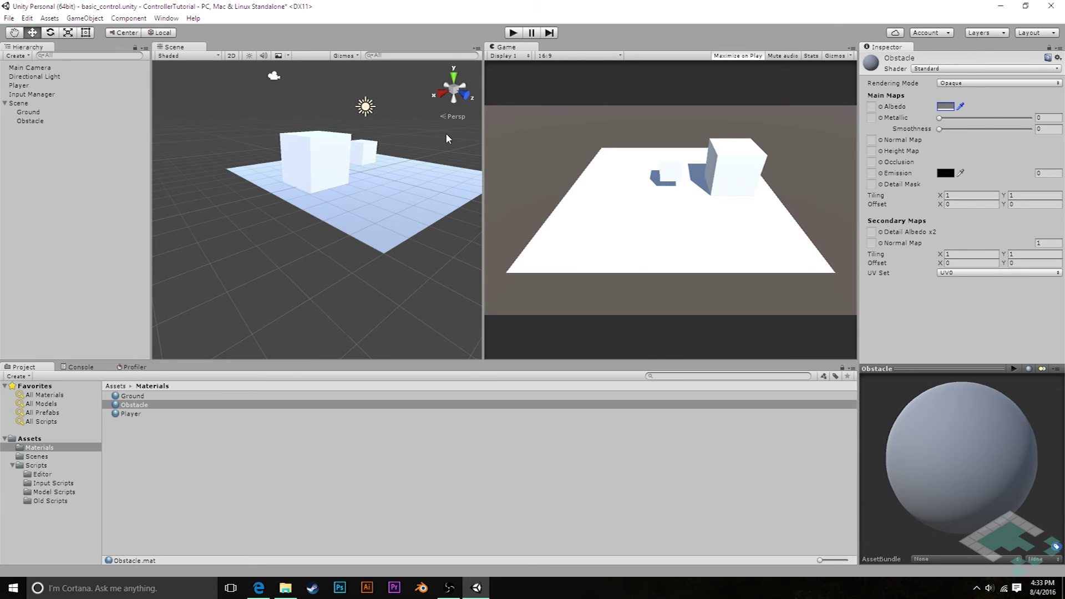
pyautogui.moveTo(452, 136); pyautogui.dragTo(401, 161, button='middle')
# - Apply Player to the small cube, Obstacle to the large cube, and Ground to the plane
pyautogui.moveTo(132, 405); pyautogui.dragTo(309, 179)
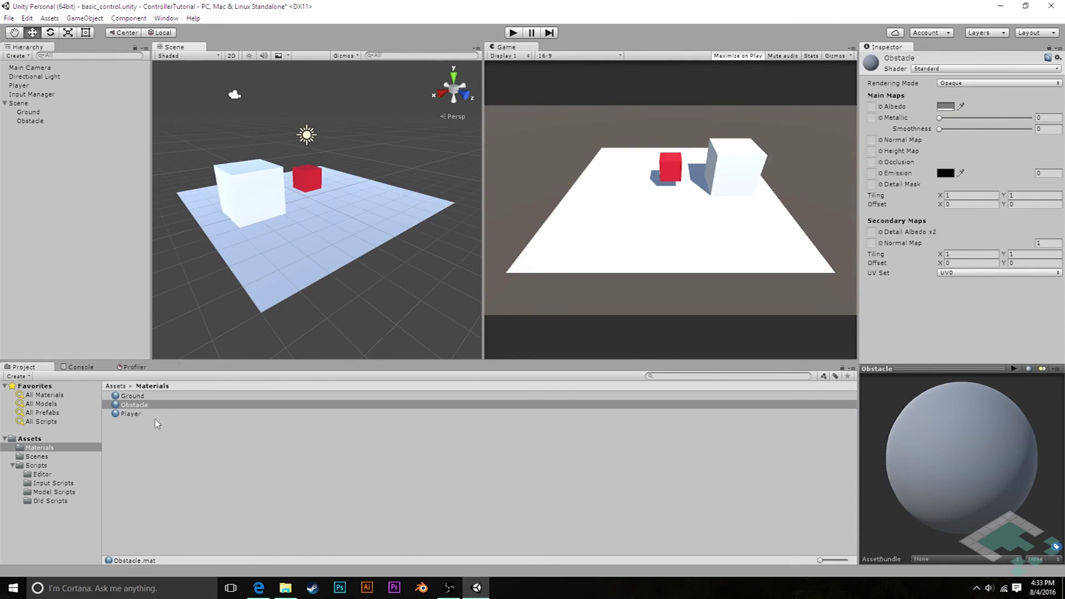
pyautogui.moveTo(133, 409); pyautogui.dragTo(249, 199)
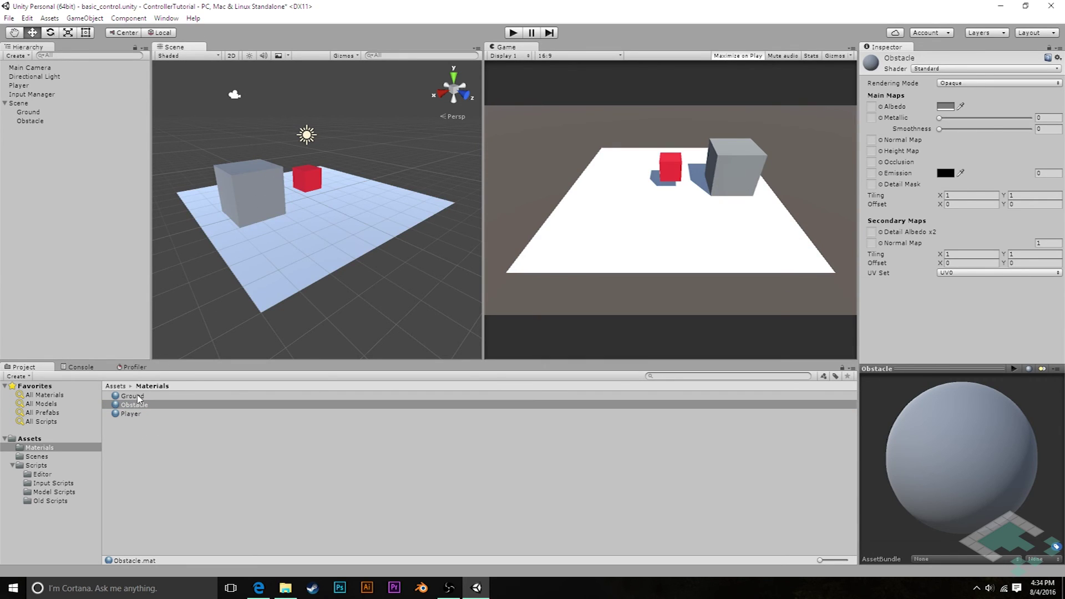
pyautogui.moveTo(134, 396); pyautogui.dragTo(261, 288)
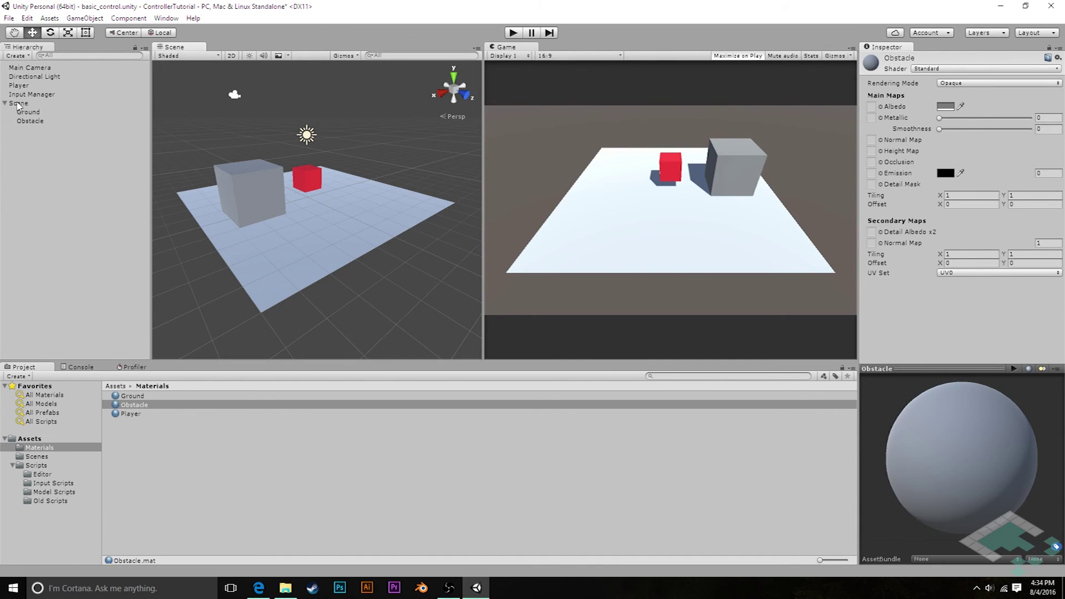
pyautogui.click(29, 113)
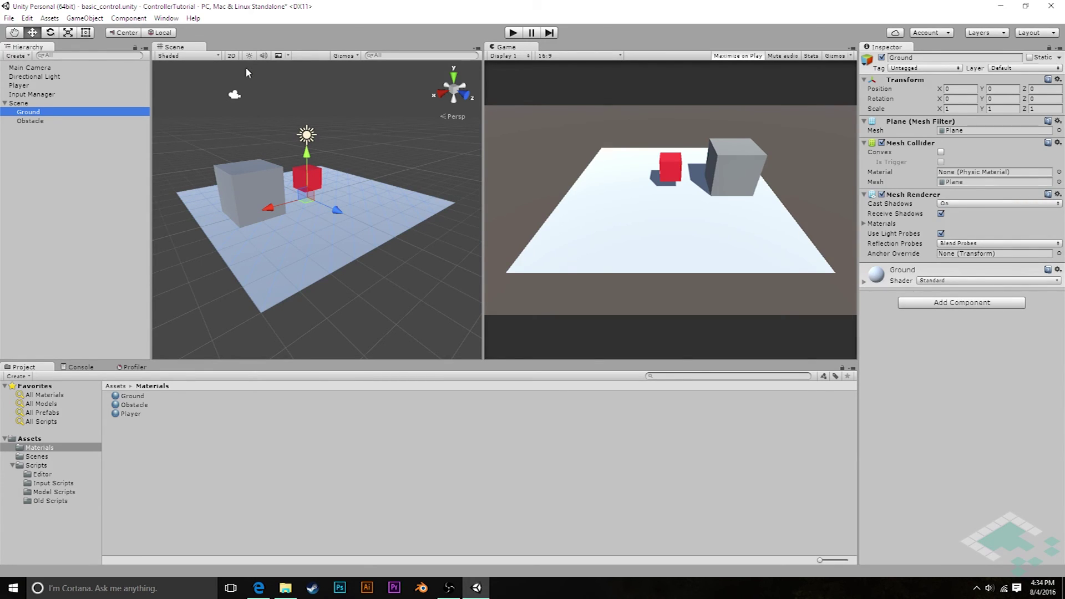
pyautogui.click(30, 121)
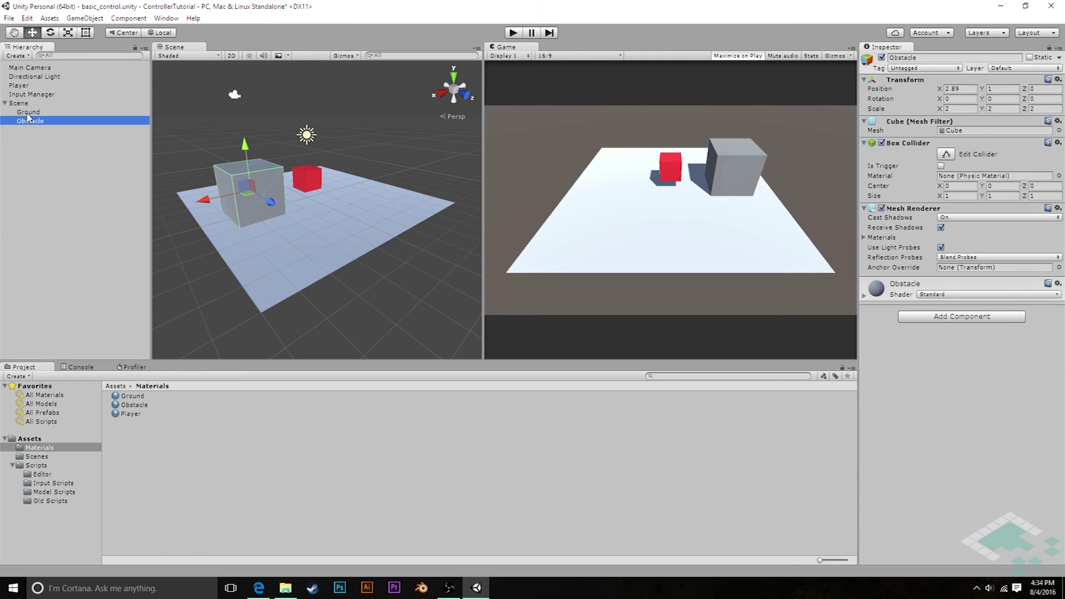
pyautogui.click(28, 112)
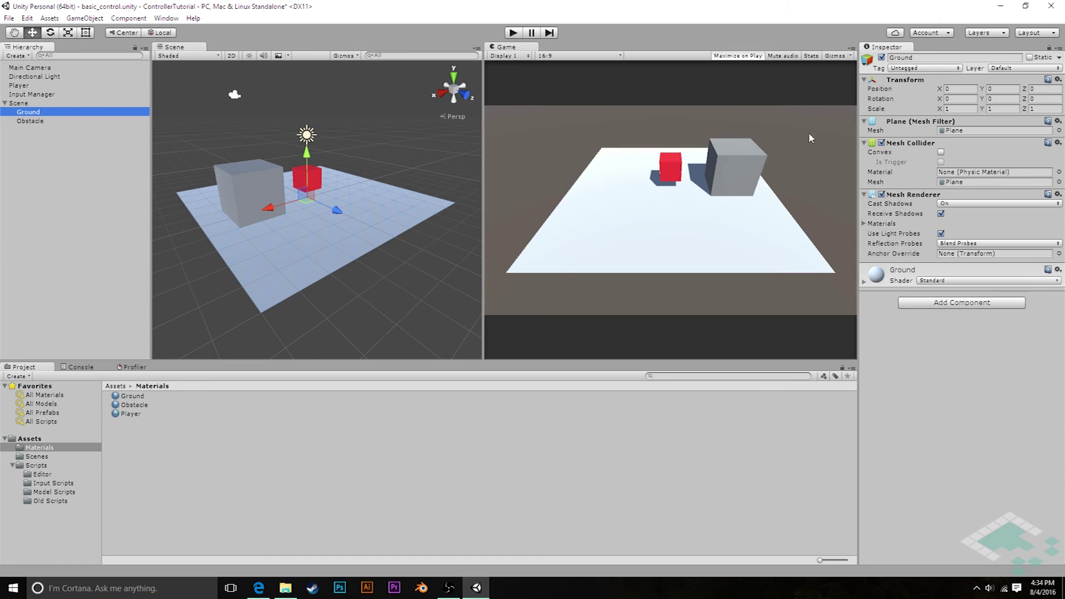
pyautogui.click(29, 121)
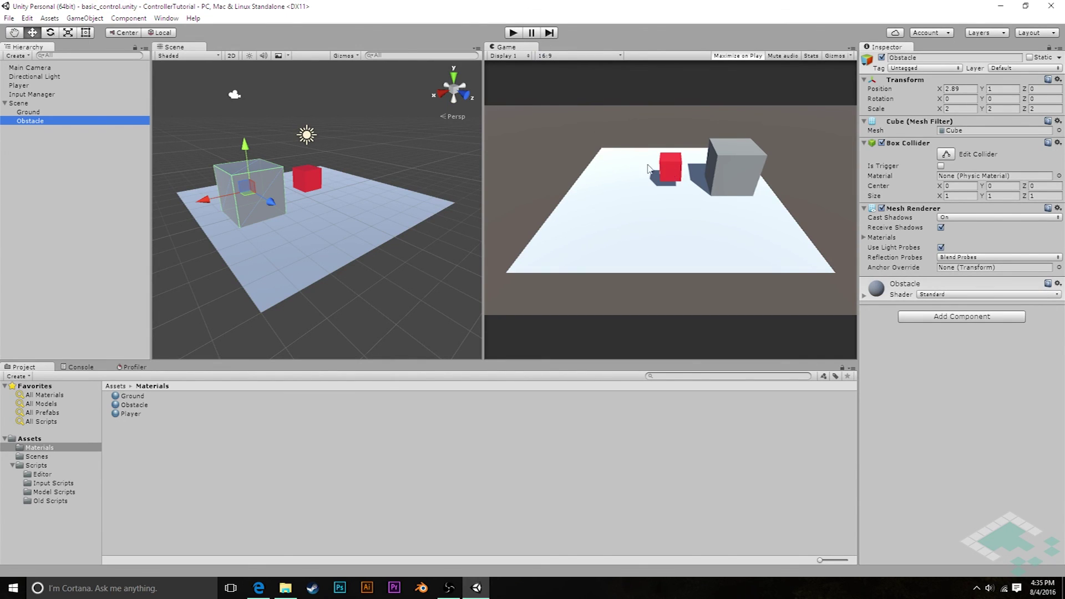
# - Start Play mode and watch the red Player cube land on the Ground plane
pyautogui.click(512, 32)
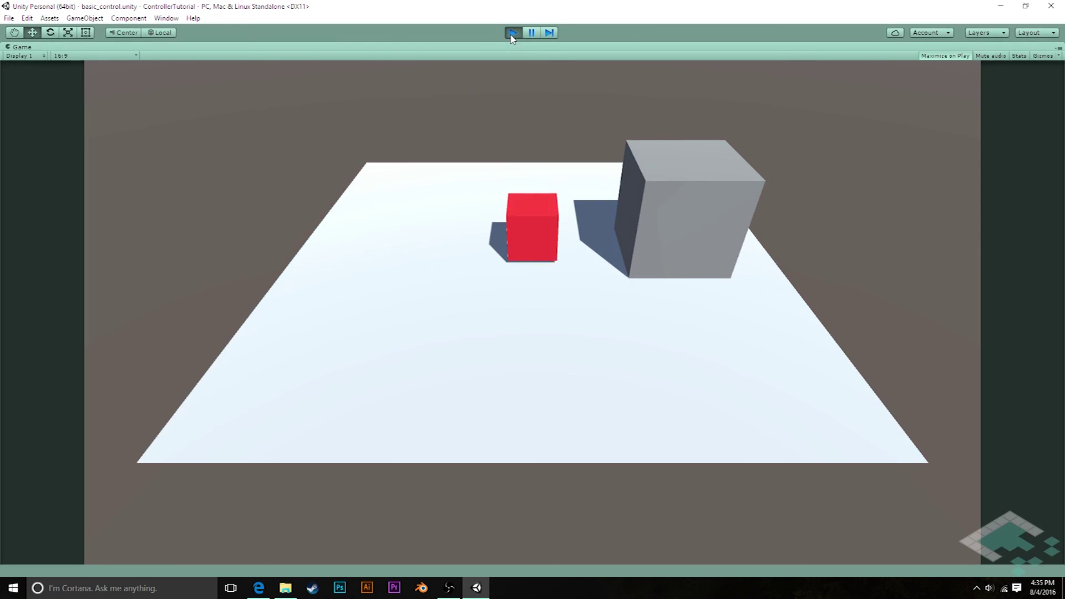